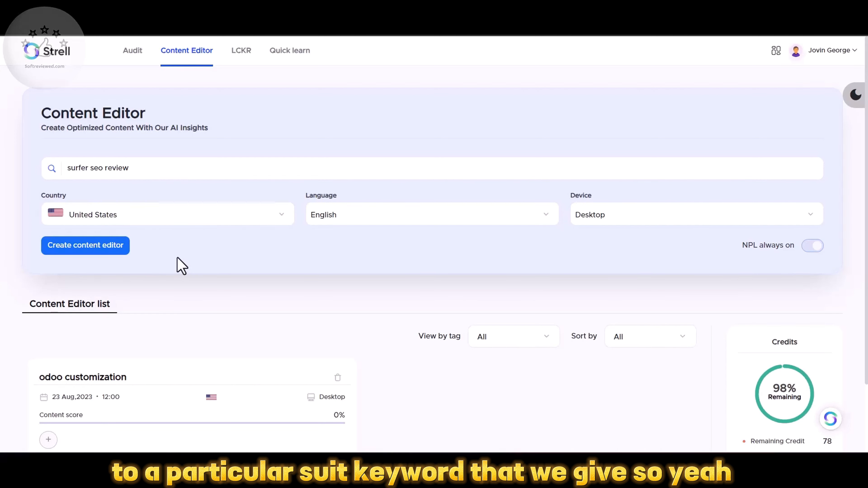
Create a content editor for the keyword "surfer seo review" for United States, English and Desktop, letting the creation progress run minimized.
{"action": "left_click", "coordinate": [112, 257]}
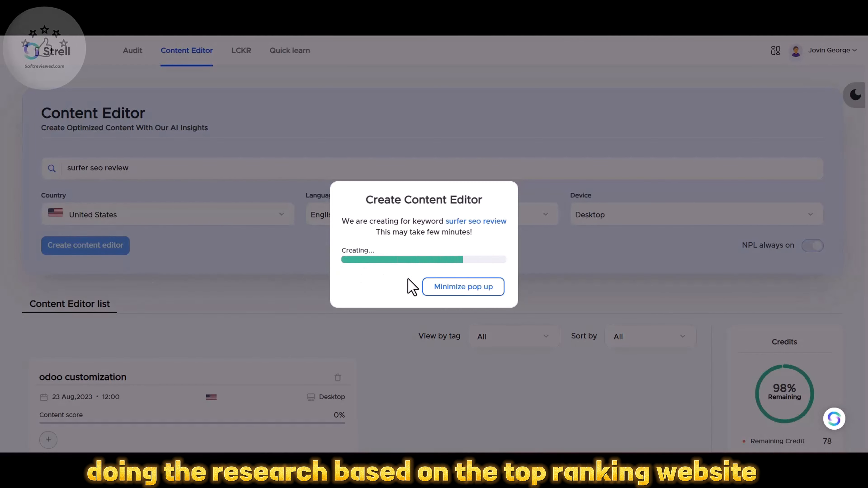
{"action": "left_click", "coordinate": [426, 283]}
{"action": "scroll", "coordinate": [428, 275], "scroll_direction": "down", "scroll_amount": 2}
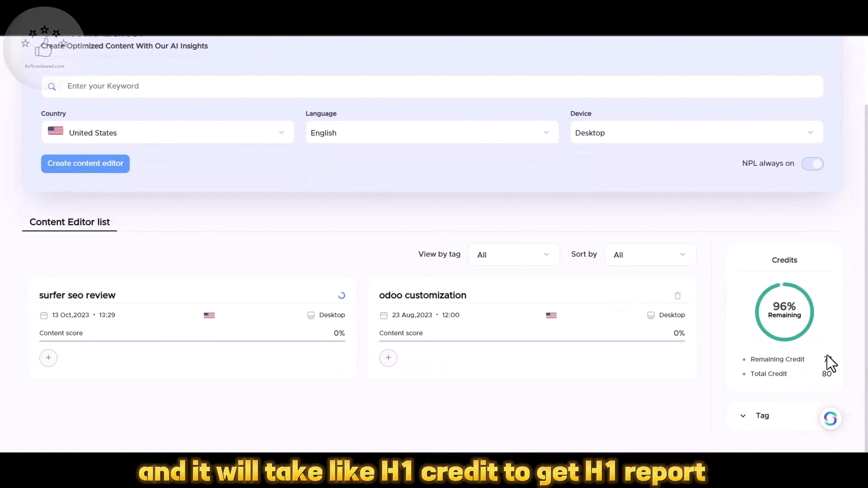
{"action": "scroll", "coordinate": [239, 322], "scroll_direction": "up", "scroll_amount": 2}
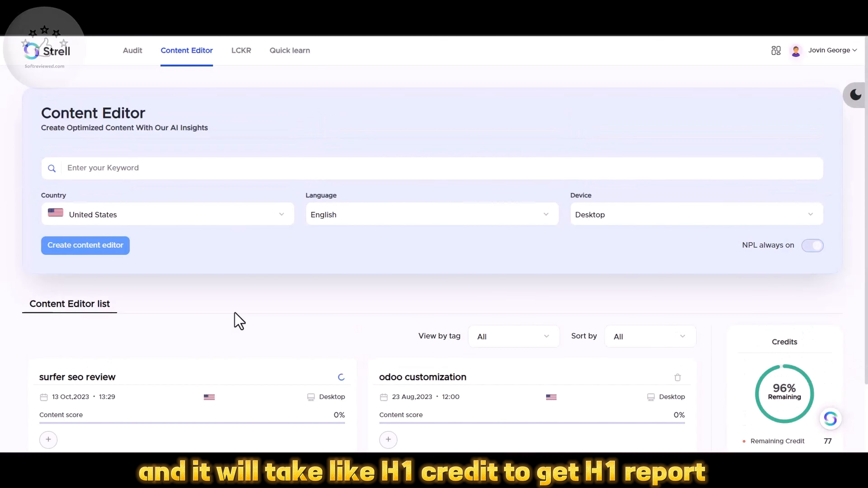
{"action": "scroll", "coordinate": [305, 308], "scroll_direction": "down", "scroll_amount": 2}
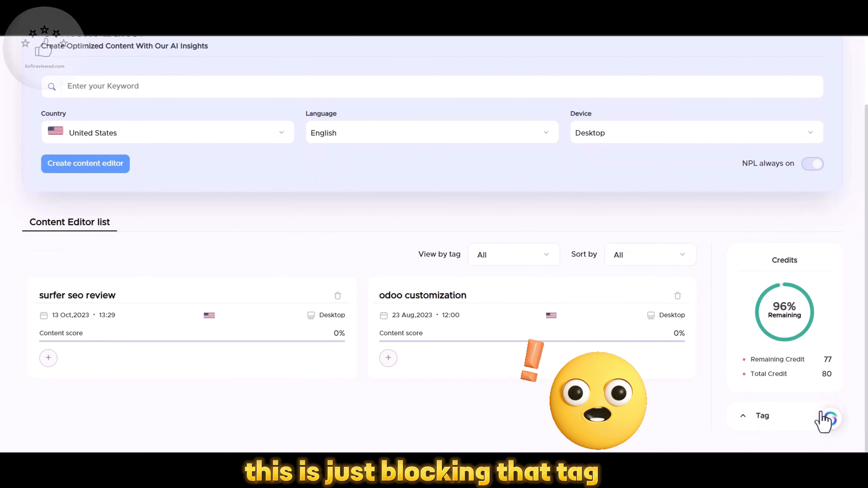
Create a tag named "softreviewed" and expand the tag list, closing the help chat that covers the tag controls.
{"action": "left_click", "coordinate": [830, 419]}
{"action": "scroll", "coordinate": [830, 419], "scroll_direction": "up", "scroll_amount": 1}
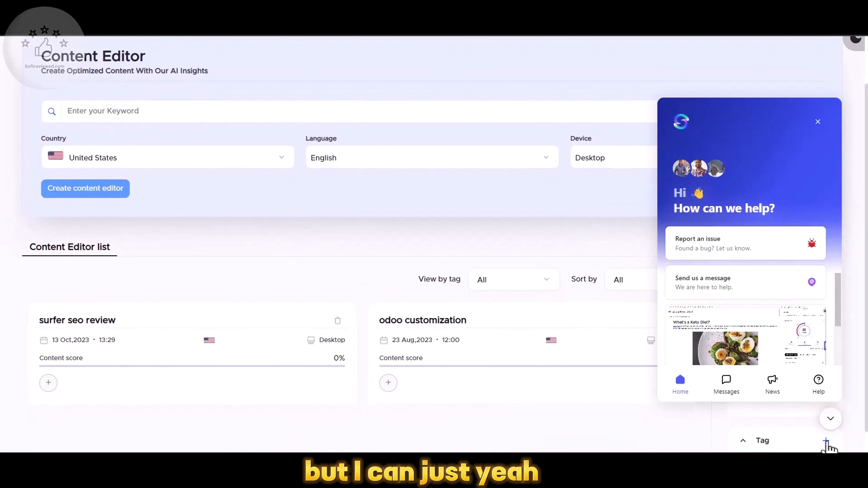
{"action": "left_click", "coordinate": [826, 440]}
{"action": "left_click", "coordinate": [357, 240]}
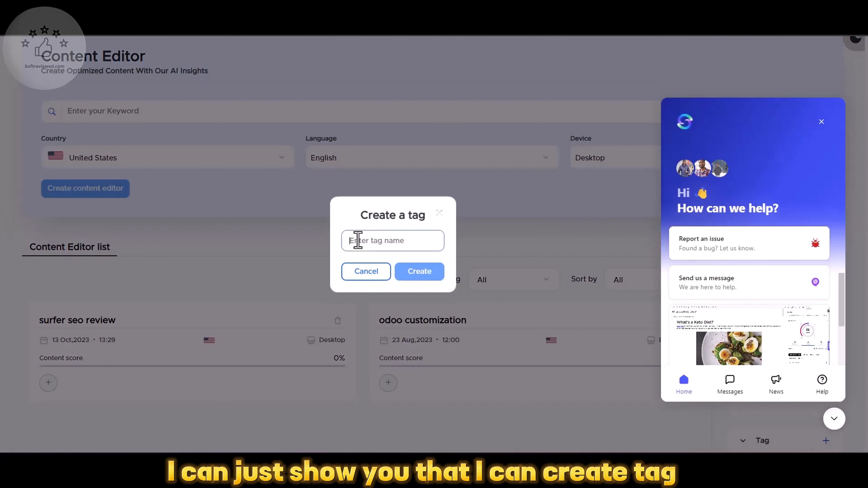
{"action": "left_click", "coordinate": [834, 418]}
{"action": "left_click", "coordinate": [371, 243]}
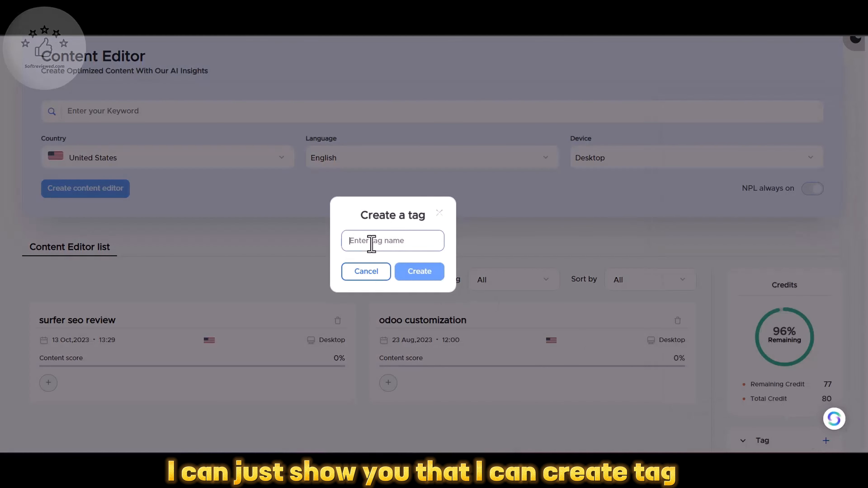
{"action": "type", "text": "s"}
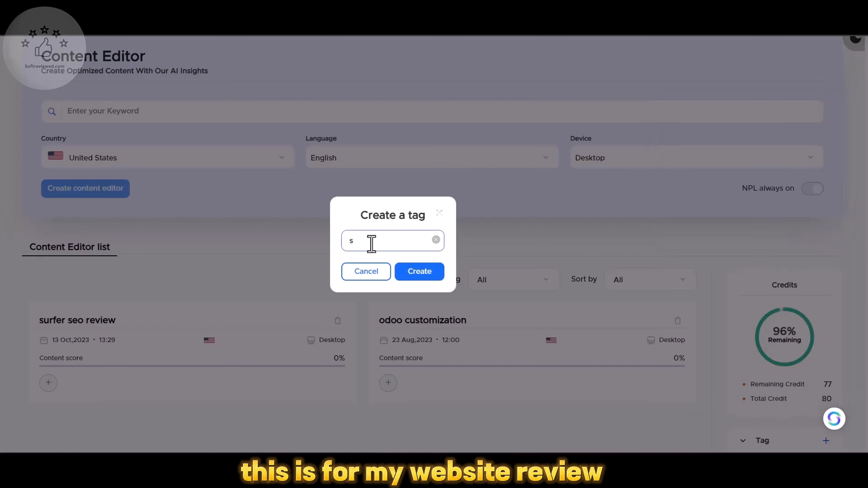
{"action": "type", "text": "oftreviewed"}
{"action": "left_click", "coordinate": [414, 272]}
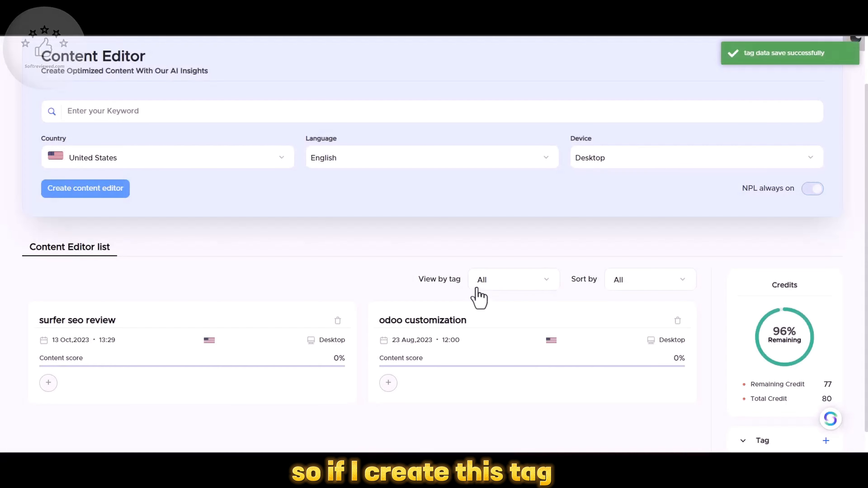
{"action": "scroll", "coordinate": [478, 298], "scroll_direction": "down", "scroll_amount": 1}
{"action": "left_click", "coordinate": [745, 422]}
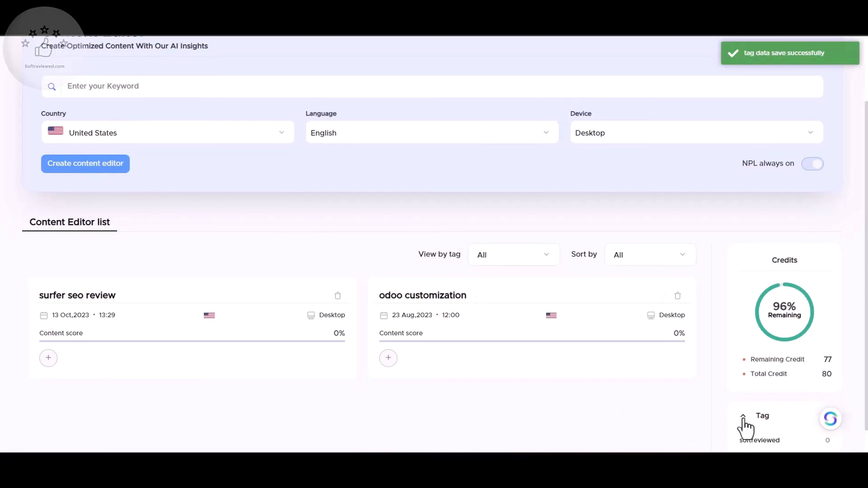
Add the softreviewed tag to the "surfer seo review" entry in the content editor list.
{"action": "scroll", "coordinate": [751, 420], "scroll_direction": "down", "scroll_amount": 1}
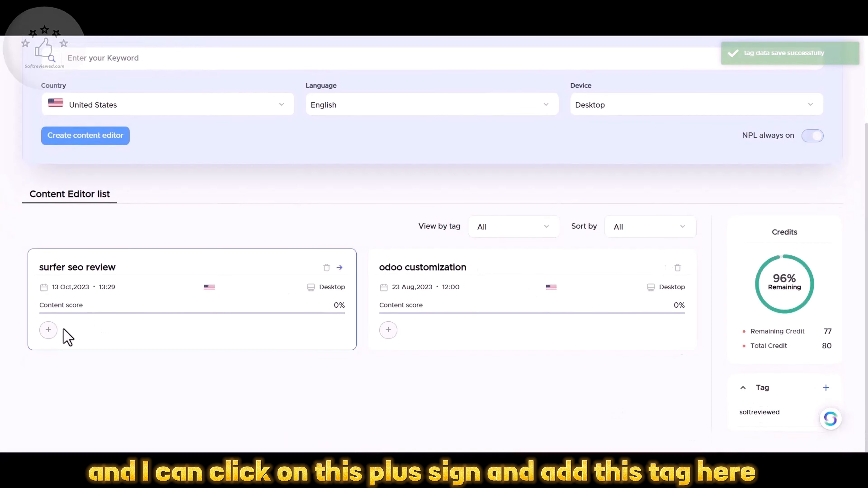
{"action": "left_click", "coordinate": [48, 330]}
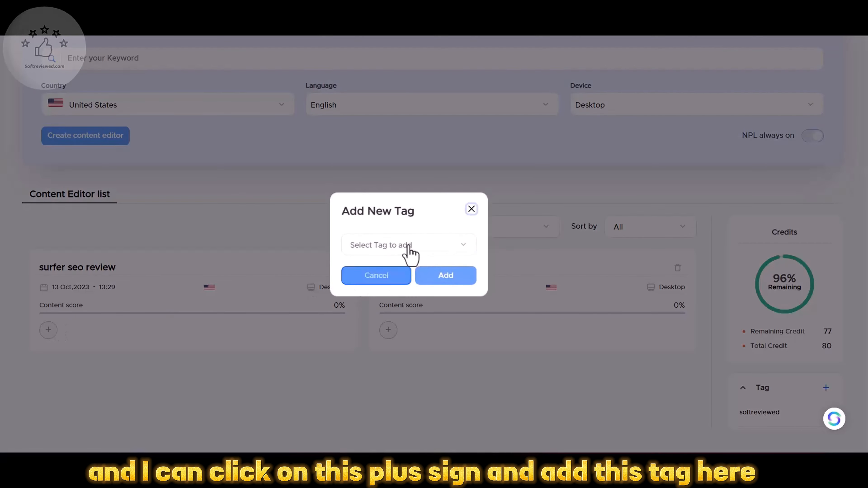
{"action": "left_click", "coordinate": [400, 245]}
{"action": "left_click", "coordinate": [347, 262]}
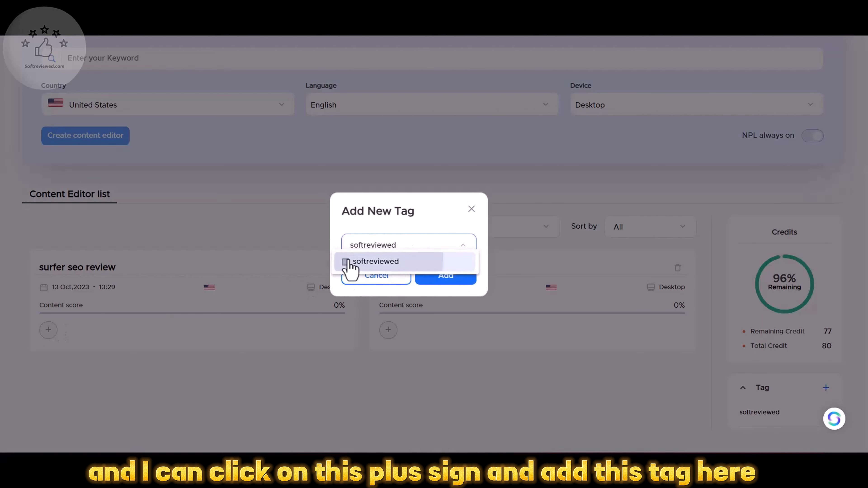
{"action": "left_click", "coordinate": [444, 267]}
{"action": "left_click", "coordinate": [416, 267]}
{"action": "left_click", "coordinate": [425, 289]}
{"action": "left_click", "coordinate": [434, 279]}
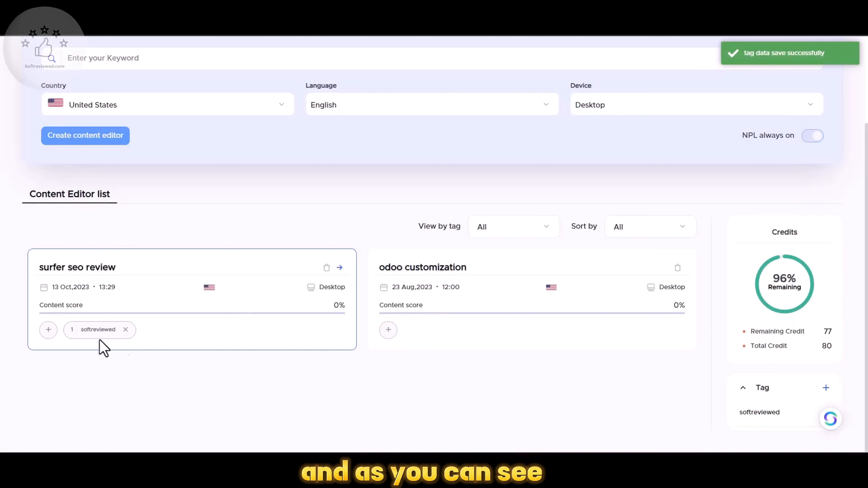
Filter the content editor list by the softreviewed tag and open the "surfer seo review" entry.
{"action": "scroll", "coordinate": [200, 349], "scroll_direction": "up", "scroll_amount": 3}
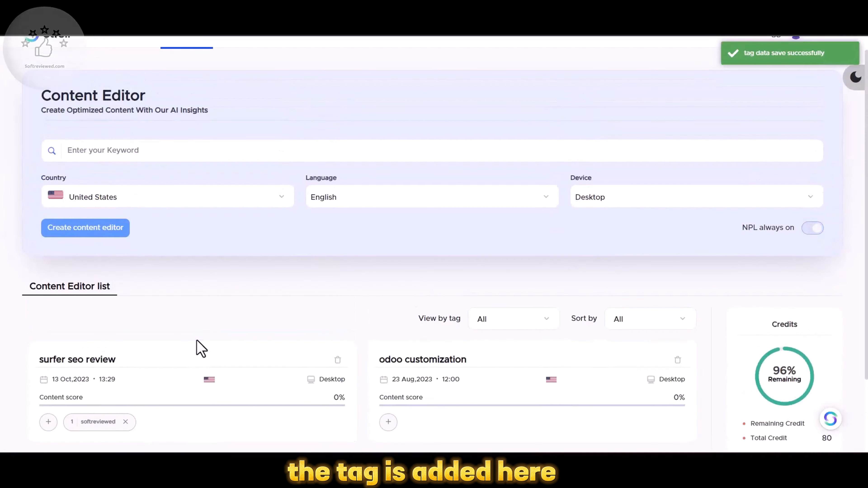
{"action": "scroll", "coordinate": [200, 348], "scroll_direction": "down", "scroll_amount": 3}
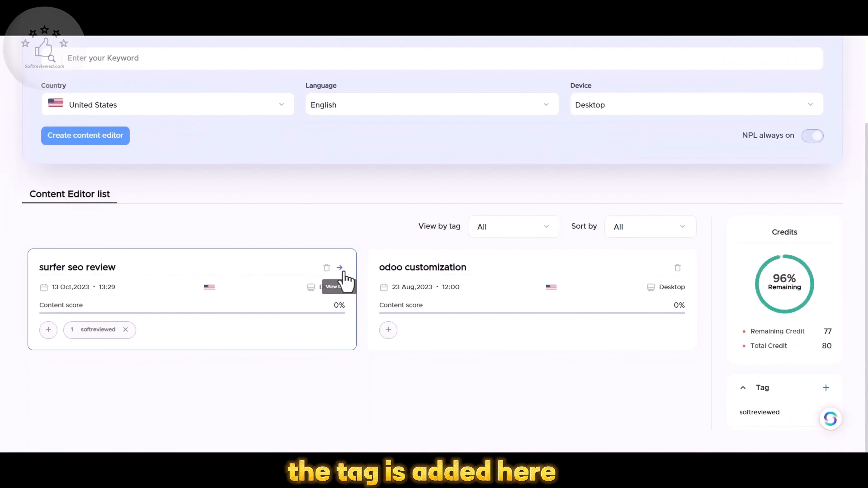
{"action": "left_click", "coordinate": [545, 230]}
{"action": "left_click", "coordinate": [502, 275]}
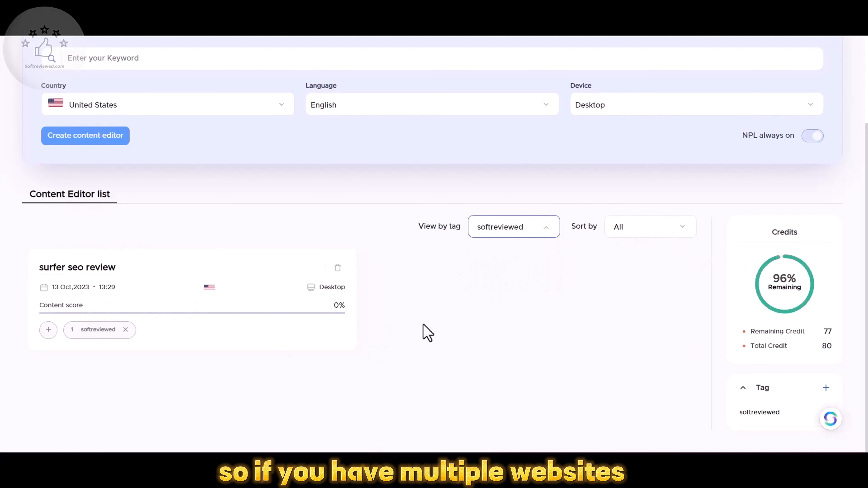
{"action": "scroll", "coordinate": [488, 300], "scroll_direction": "up", "scroll_amount": 3}
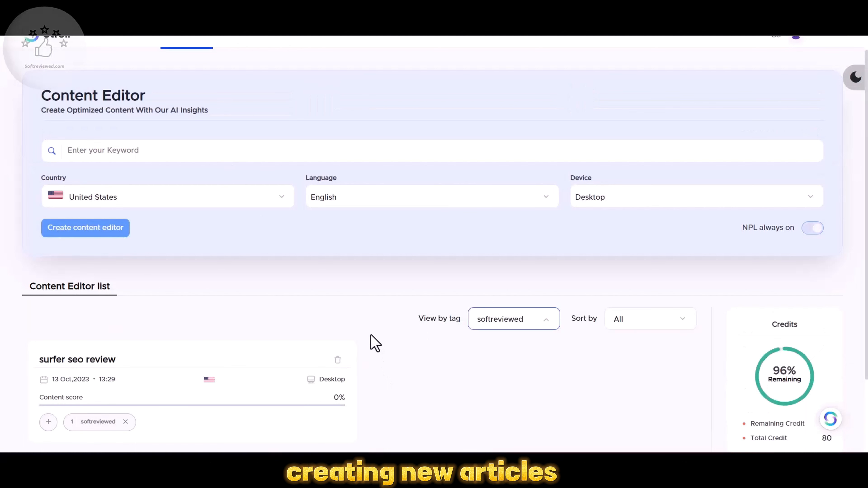
{"action": "scroll", "coordinate": [325, 314], "scroll_direction": "down", "scroll_amount": 3}
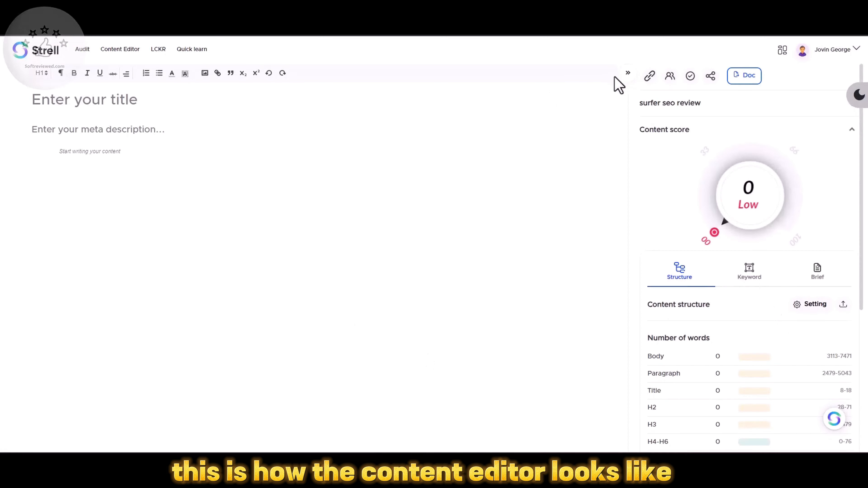
Collapse and restore the content score sidebar, and look over the editor's heading levels, text color, image insertion and writing fields.
{"action": "left_click", "coordinate": [627, 73]}
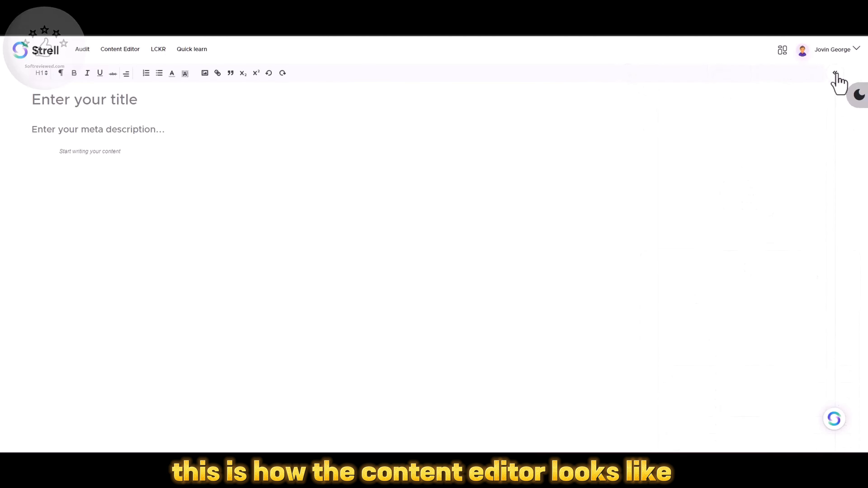
{"action": "left_click", "coordinate": [835, 72]}
{"action": "left_click", "coordinate": [42, 72]}
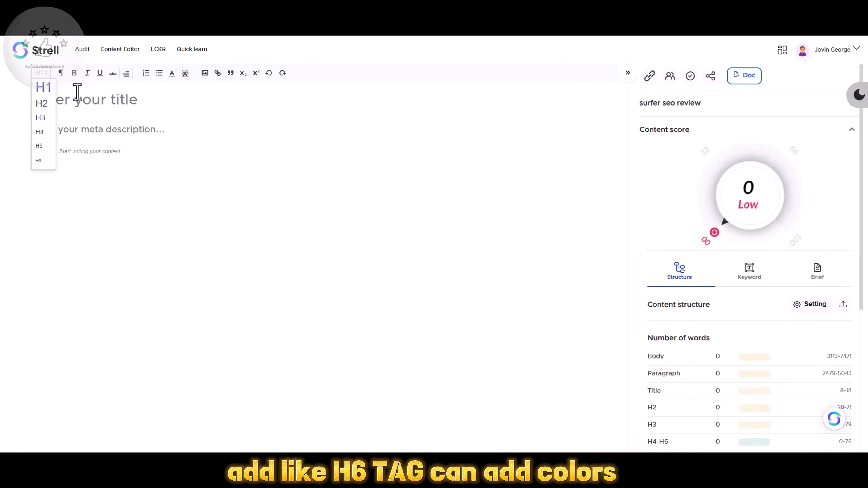
{"action": "left_click", "coordinate": [172, 74]}
{"action": "left_click", "coordinate": [205, 74]}
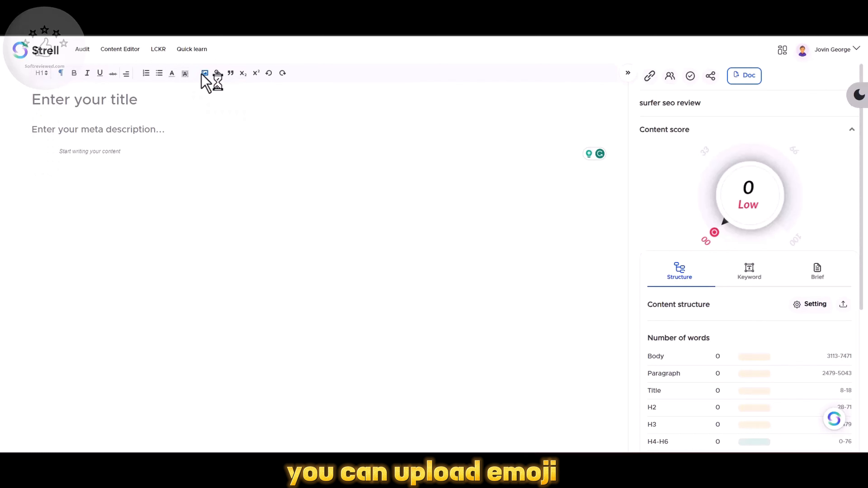
{"action": "key", "text": "Escape"}
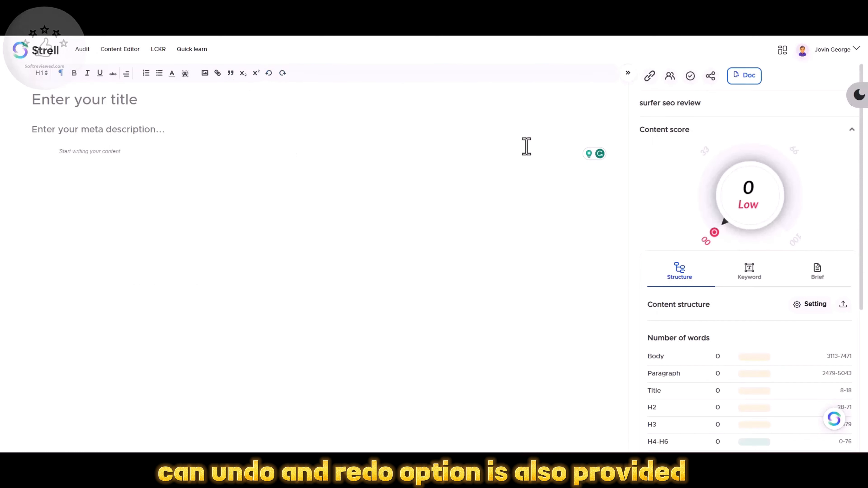
{"action": "left_click", "coordinate": [52, 130]}
{"action": "left_click", "coordinate": [221, 219]}
Review the content structure targets for number of words, characters and number of elements.
{"action": "scroll", "coordinate": [773, 333], "scroll_direction": "down", "scroll_amount": 5}
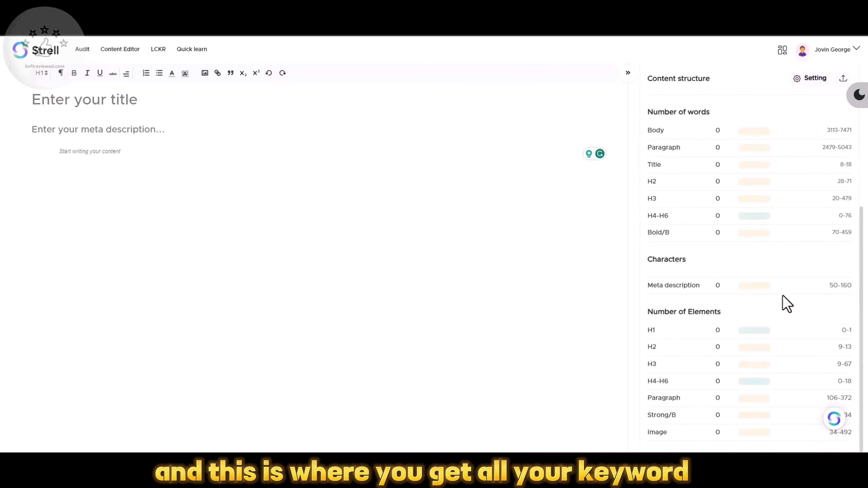
{"action": "scroll", "coordinate": [785, 329], "scroll_direction": "up", "scroll_amount": 2}
{"action": "scroll", "coordinate": [785, 329], "scroll_direction": "down", "scroll_amount": 2}
{"action": "scroll", "coordinate": [784, 329], "scroll_direction": "up", "scroll_amount": 5}
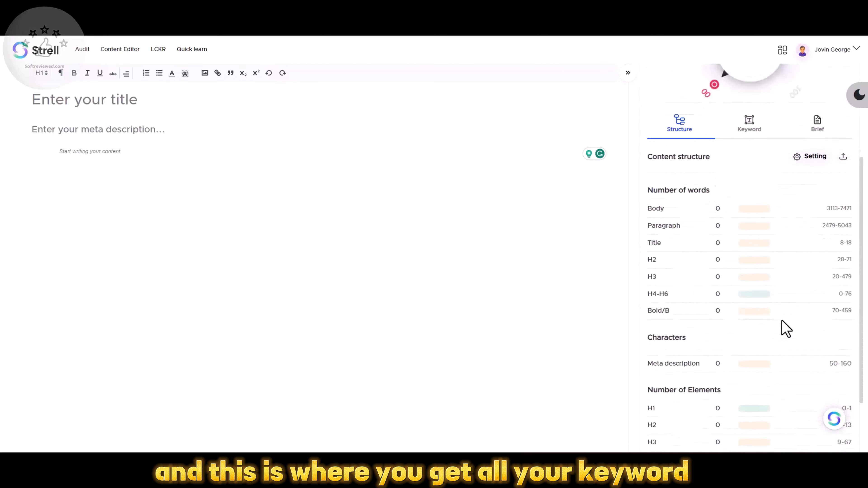
Browse the suggested main content keywords and inspect the terms visibility and display options.
{"action": "left_click", "coordinate": [747, 192]}
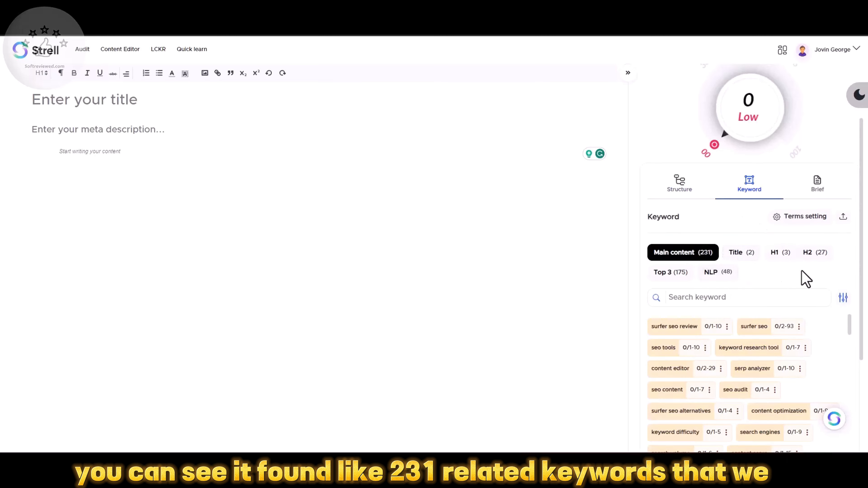
{"action": "scroll", "coordinate": [803, 277], "scroll_direction": "down", "scroll_amount": 2}
{"action": "scroll", "coordinate": [802, 270], "scroll_direction": "down", "scroll_amount": 10}
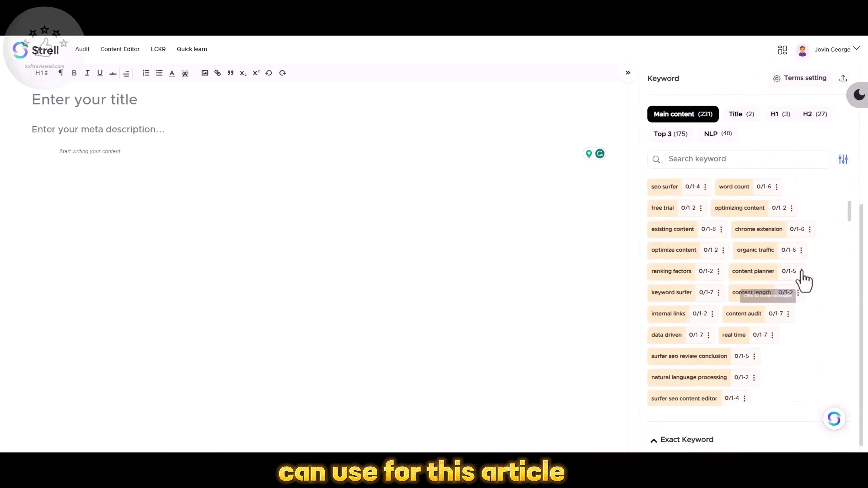
{"action": "scroll", "coordinate": [801, 272], "scroll_direction": "down", "scroll_amount": 10}
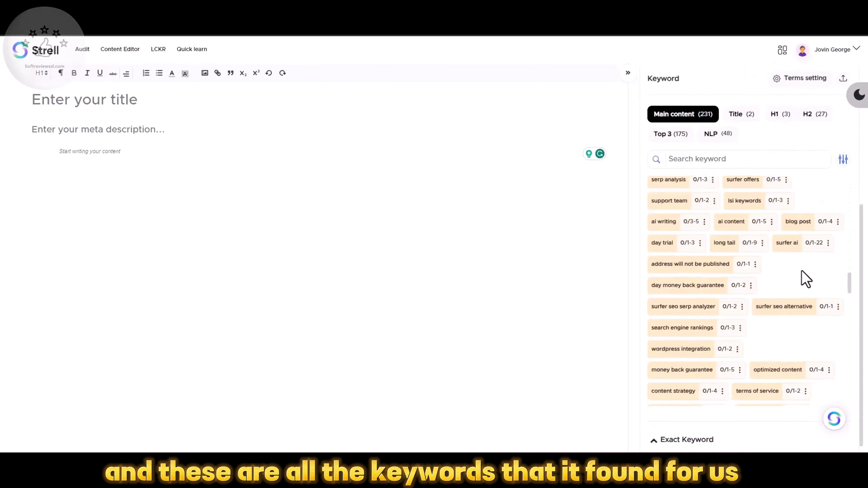
{"action": "scroll", "coordinate": [805, 279], "scroll_direction": "down", "scroll_amount": 5}
{"action": "scroll", "coordinate": [805, 278], "scroll_direction": "down", "scroll_amount": 10}
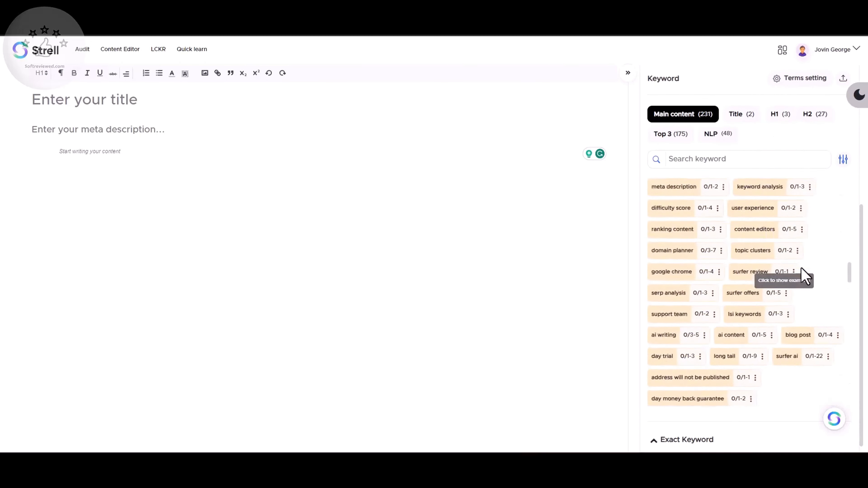
{"action": "scroll", "coordinate": [820, 239], "scroll_direction": "up", "scroll_amount": 5}
{"action": "left_click", "coordinate": [843, 159]}
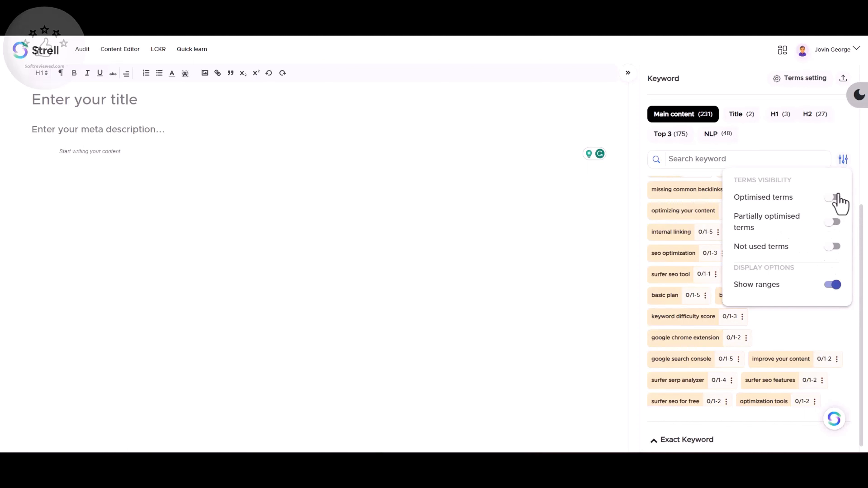
{"action": "scroll", "coordinate": [738, 170], "scroll_direction": "up", "scroll_amount": 2}
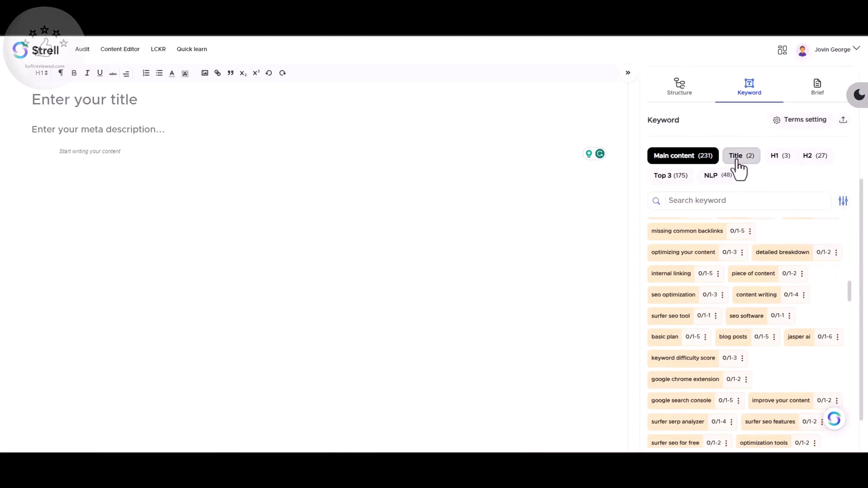
View the suggested keywords for the Title, H1 and H2 categories in turn.
{"action": "left_click", "coordinate": [738, 159]}
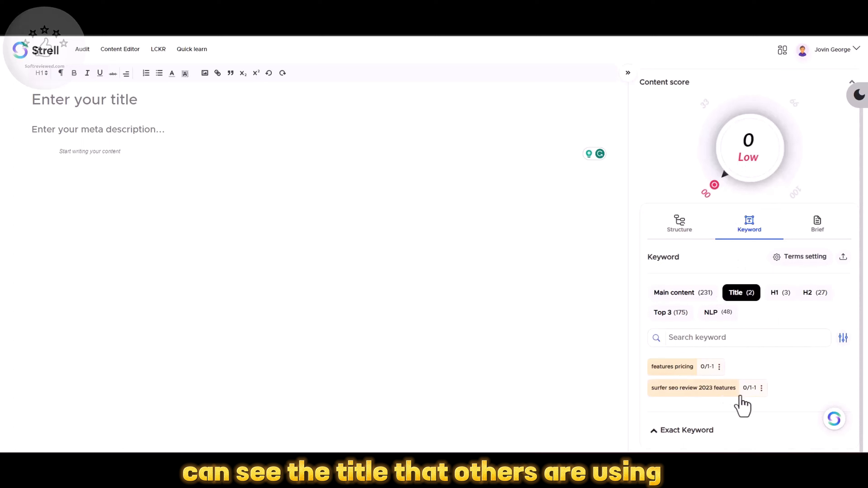
{"action": "left_click", "coordinate": [780, 294]}
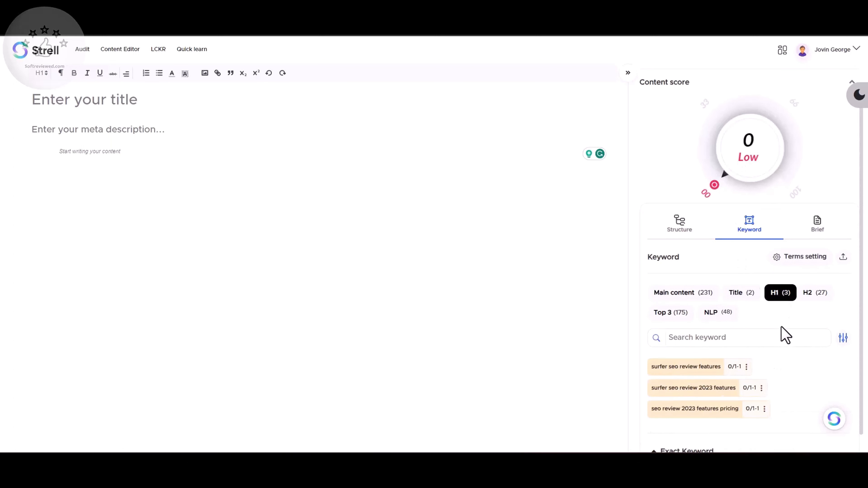
{"action": "scroll", "coordinate": [783, 328], "scroll_direction": "down", "scroll_amount": 1}
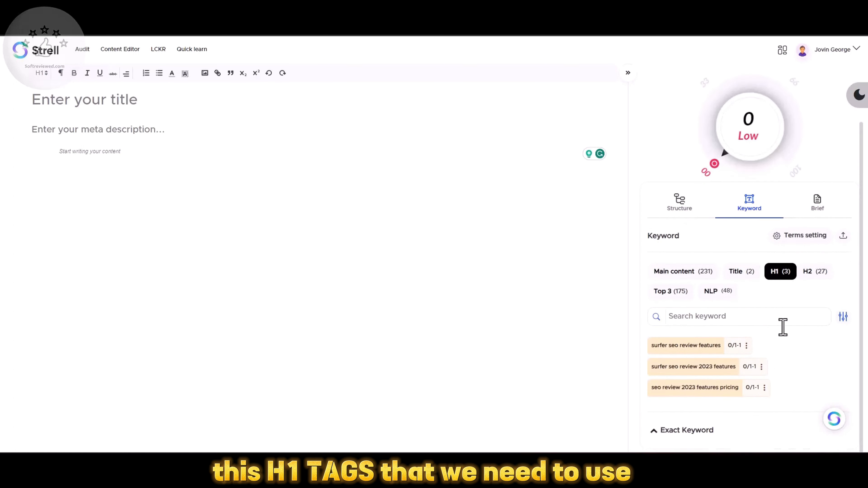
{"action": "left_click", "coordinate": [815, 279]}
{"action": "scroll", "coordinate": [793, 316], "scroll_direction": "up", "scroll_amount": 3}
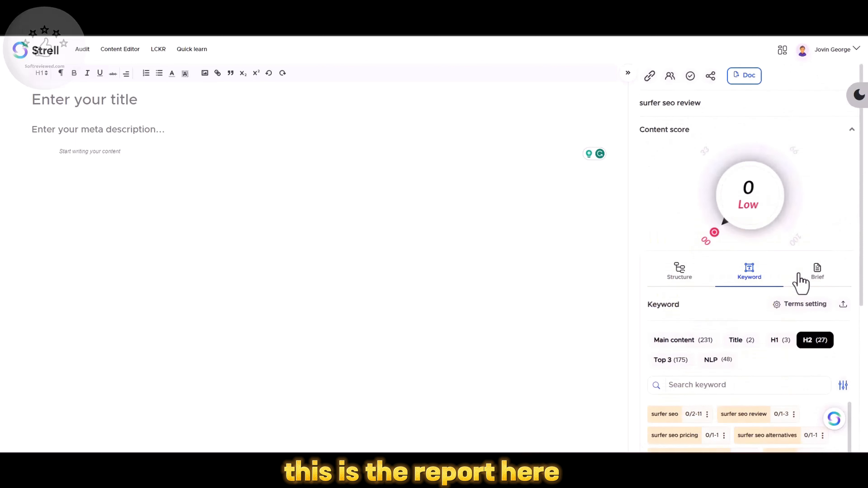
Open the content brief and read through the competitor headings and summaries in its H2 brief.
{"action": "left_click", "coordinate": [819, 280]}
{"action": "scroll", "coordinate": [785, 318], "scroll_direction": "down", "scroll_amount": 3}
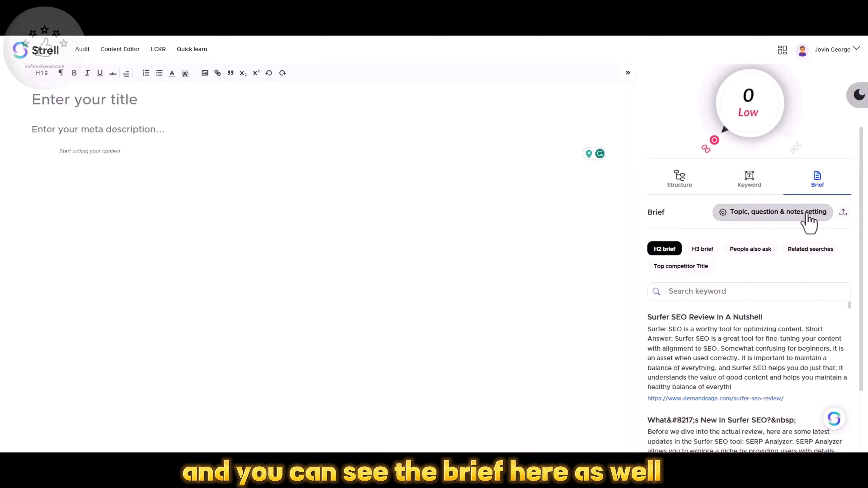
{"action": "scroll", "coordinate": [772, 291], "scroll_direction": "down", "scroll_amount": 2}
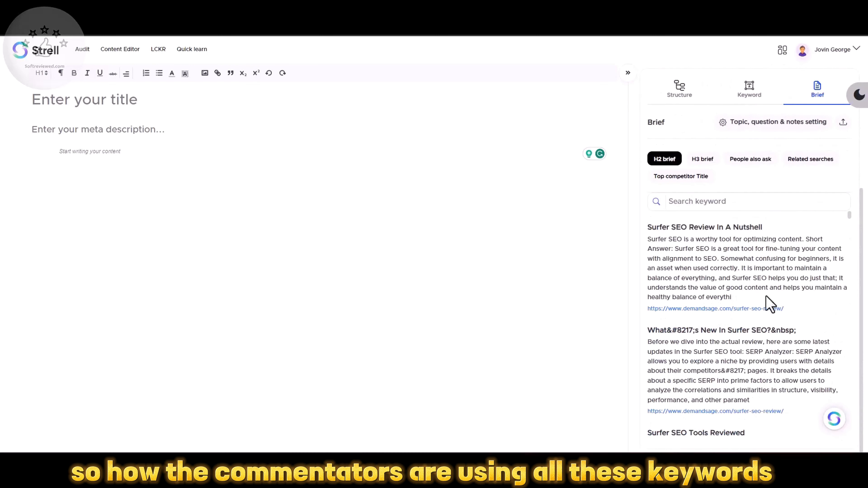
{"action": "scroll", "coordinate": [692, 269], "scroll_direction": "down", "scroll_amount": 4}
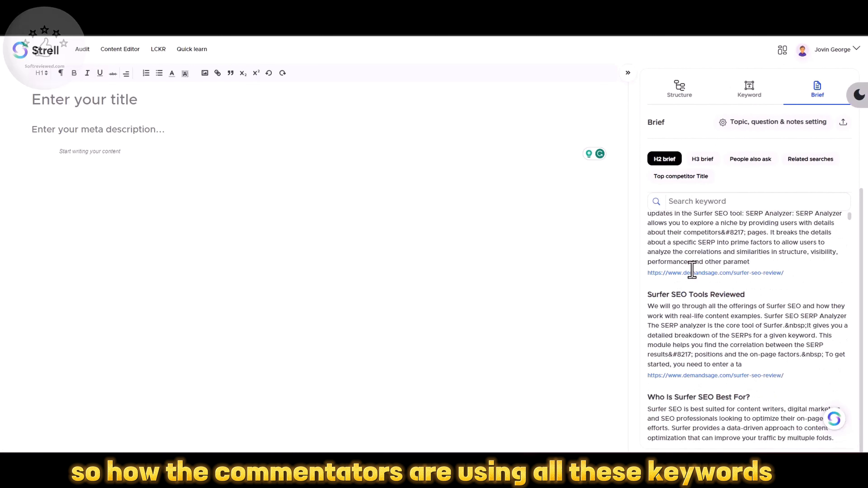
{"action": "scroll", "coordinate": [752, 274], "scroll_direction": "down", "scroll_amount": 4}
{"action": "scroll", "coordinate": [751, 273], "scroll_direction": "up", "scroll_amount": 8}
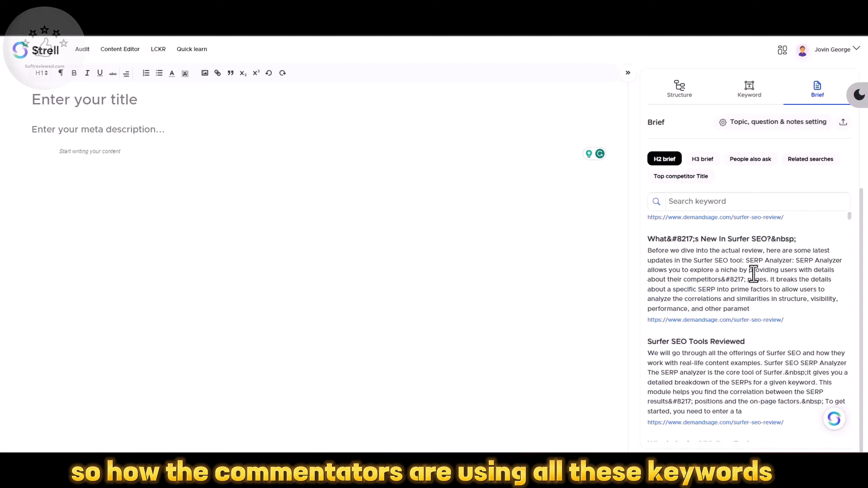
View the brief's top competitor titles, H2 brief, H3 brief, People also ask questions and Related searches in turn.
{"action": "left_click", "coordinate": [700, 181]}
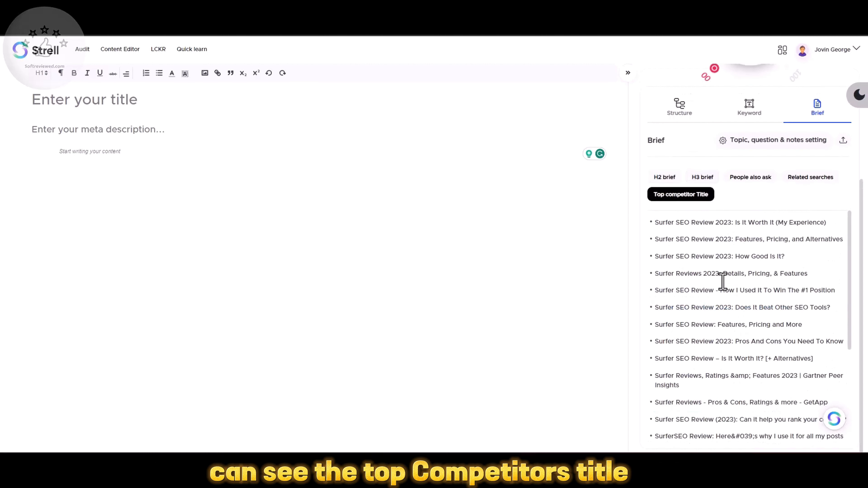
{"action": "left_click", "coordinate": [665, 178]}
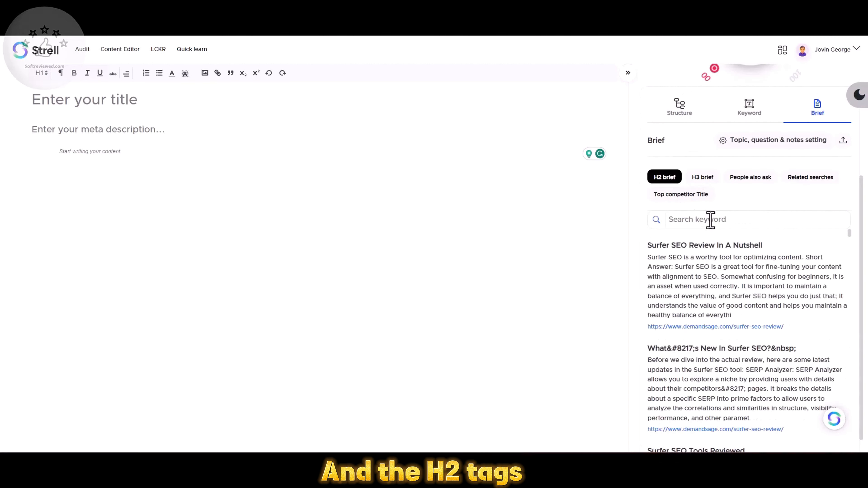
{"action": "left_click", "coordinate": [702, 181]}
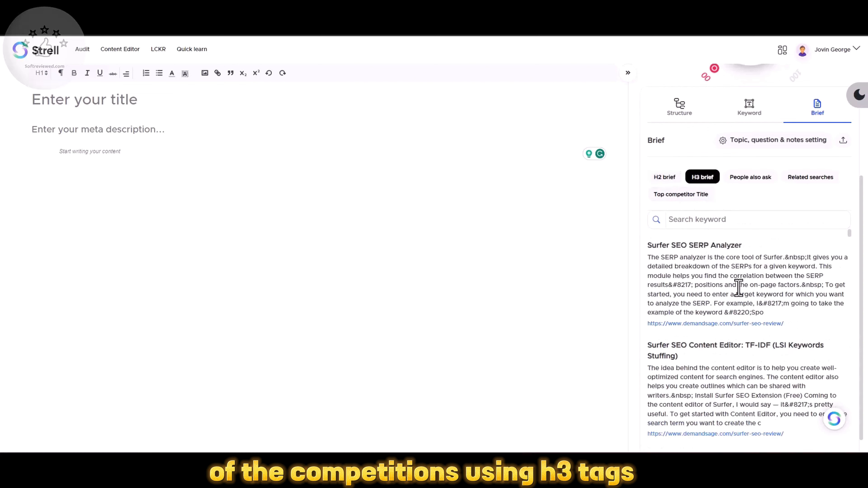
{"action": "left_click", "coordinate": [751, 180]}
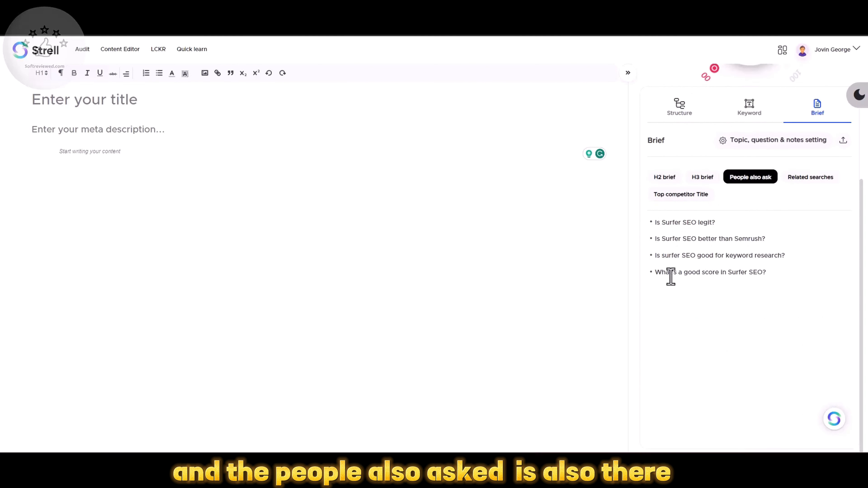
{"action": "left_click", "coordinate": [805, 180]}
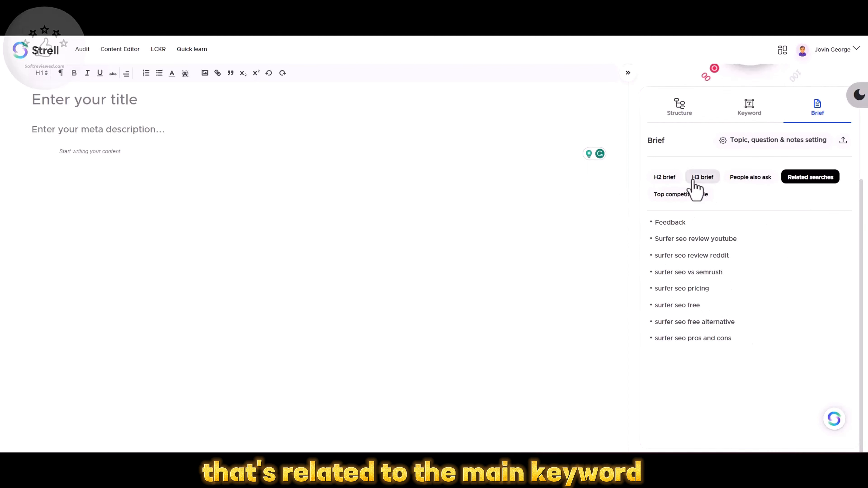
Read through the full list of top competitor titles and return to the People also ask questions.
{"action": "left_click", "coordinate": [669, 197]}
{"action": "scroll", "coordinate": [711, 273], "scroll_direction": "down", "scroll_amount": 5}
{"action": "scroll", "coordinate": [709, 267], "scroll_direction": "up", "scroll_amount": 5}
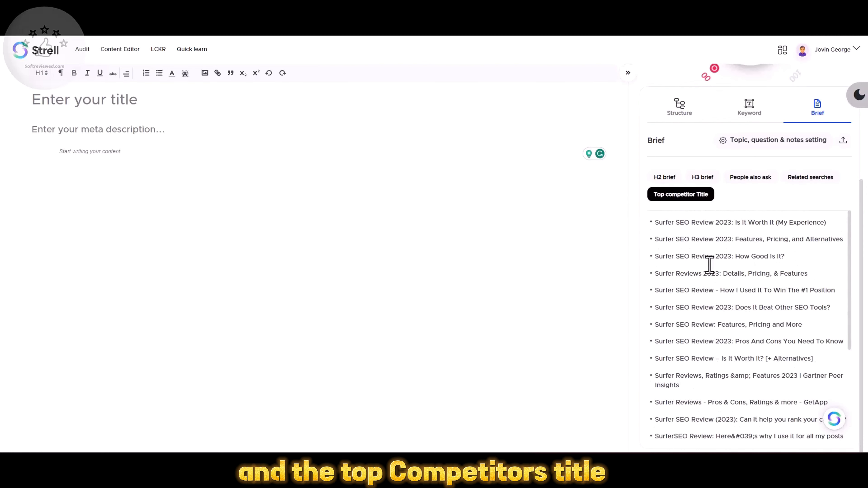
{"action": "left_click", "coordinate": [750, 177]}
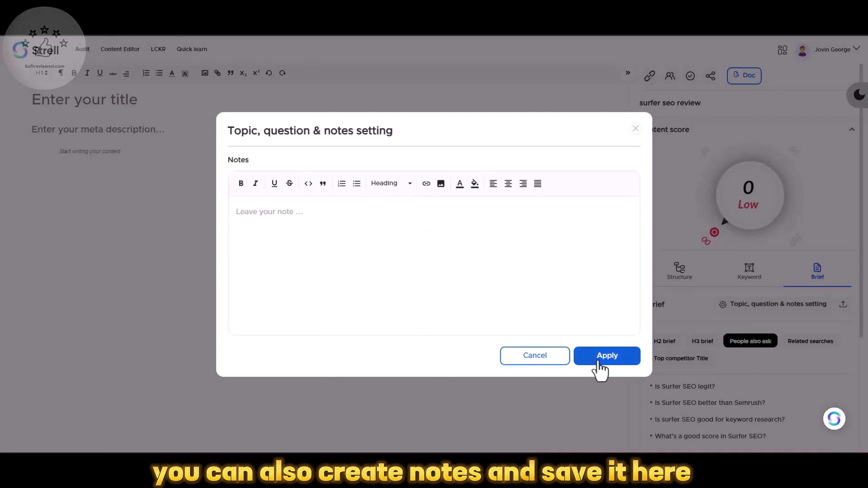
Apply the topic, question and notes setting with an empty note, and look over the keyword and content structure sections.
{"action": "left_click", "coordinate": [596, 357]}
{"action": "left_click", "coordinate": [755, 276]}
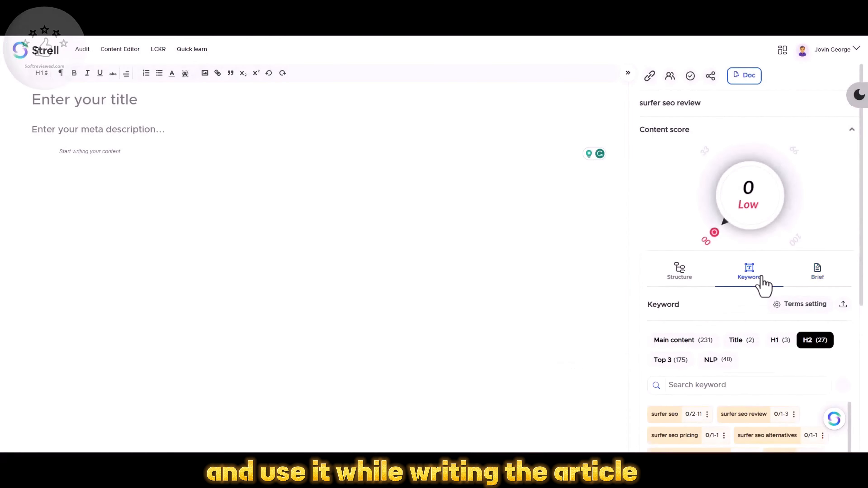
{"action": "scroll", "coordinate": [762, 287], "scroll_direction": "down", "scroll_amount": 5}
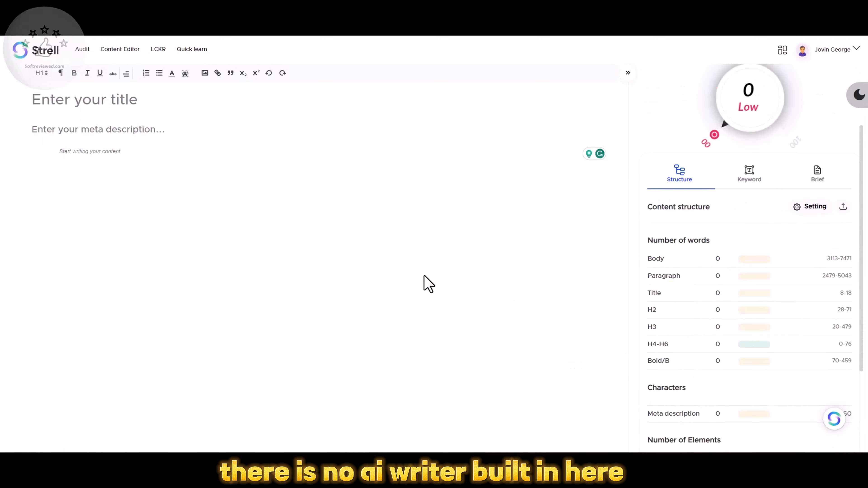
{"action": "scroll", "coordinate": [717, 295], "scroll_direction": "up", "scroll_amount": 3}
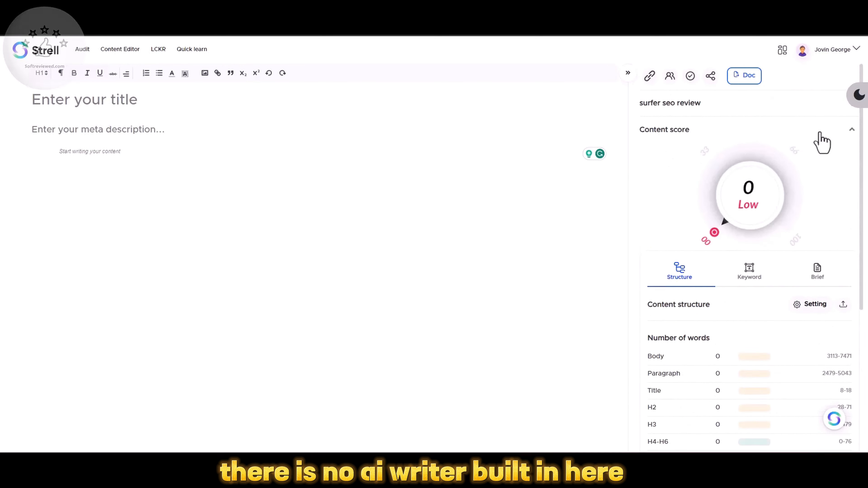
{"action": "left_click", "coordinate": [651, 78]}
{"action": "left_click", "coordinate": [455, 229]}
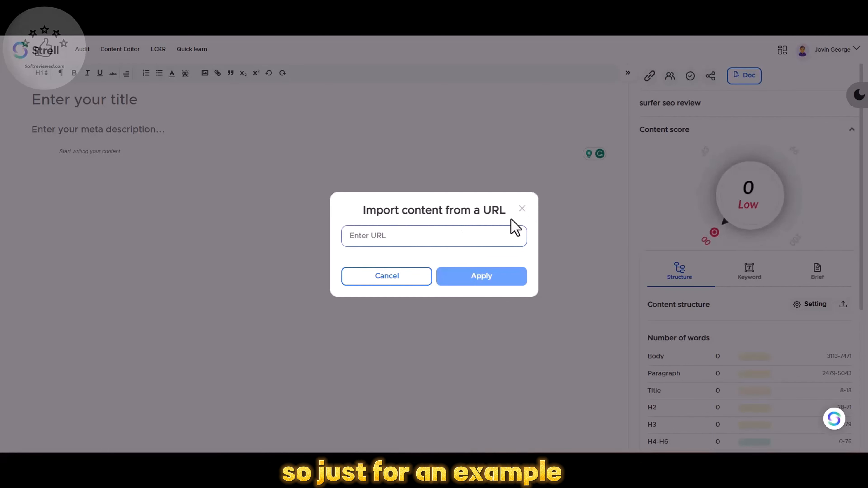
{"action": "left_click", "coordinate": [500, 170]}
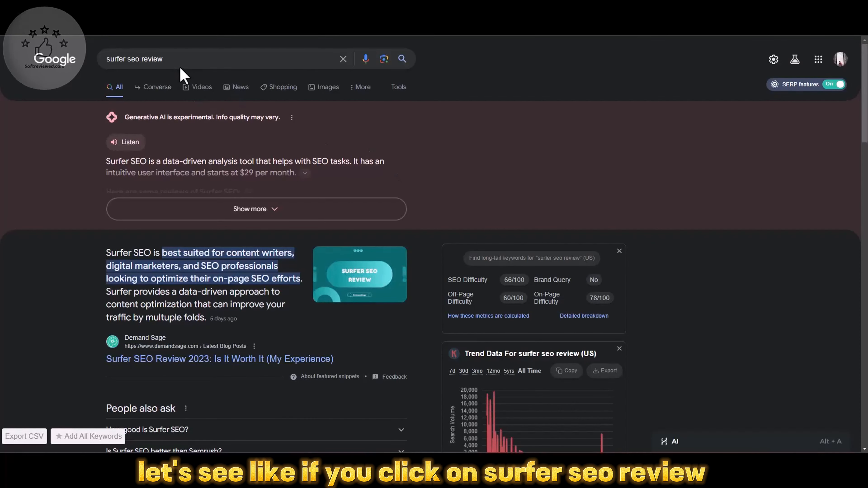
In the Google results for "surfer seo review", copy the link address of Demand Sage's "Surfer SEO Review 2023: Is It Worth It (My Experience)".
{"action": "scroll", "coordinate": [246, 225], "scroll_direction": "down", "scroll_amount": 3}
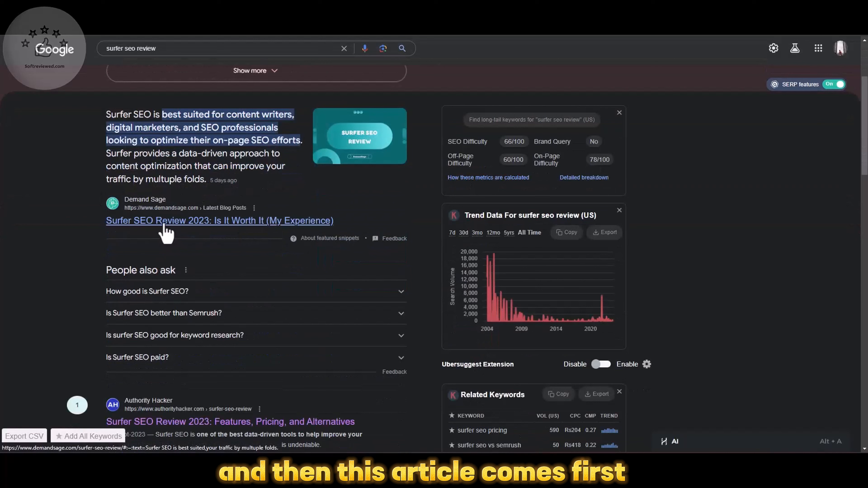
{"action": "right_click", "coordinate": [165, 229]}
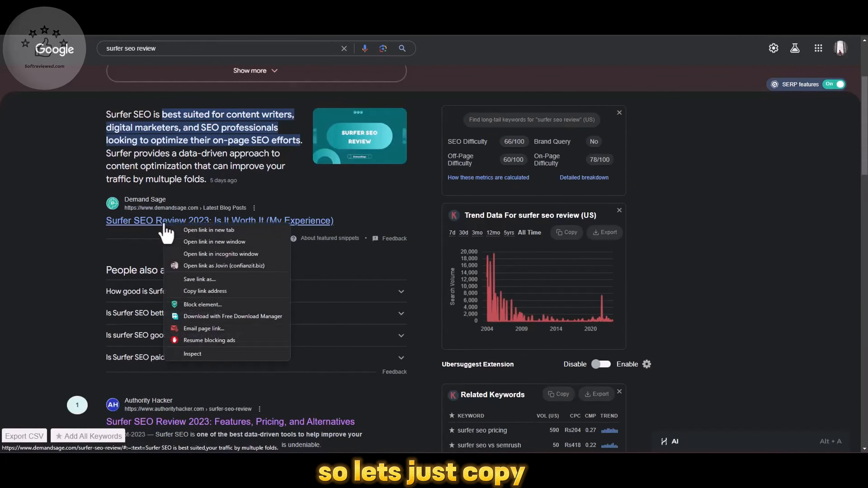
{"action": "left_click", "coordinate": [212, 291]}
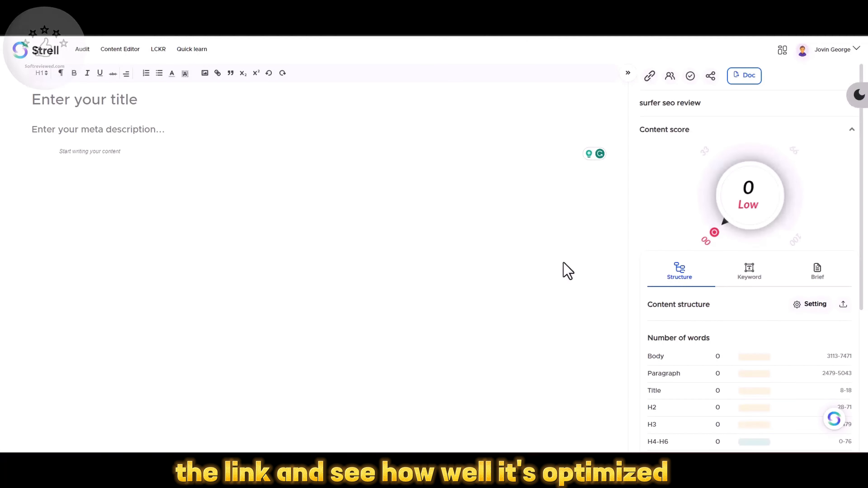
Back in Strell, import the article content from the copied demandsage.com Surfer SEO review URL into the editor.
{"action": "left_click", "coordinate": [649, 76]}
{"action": "right_click", "coordinate": [371, 239]}
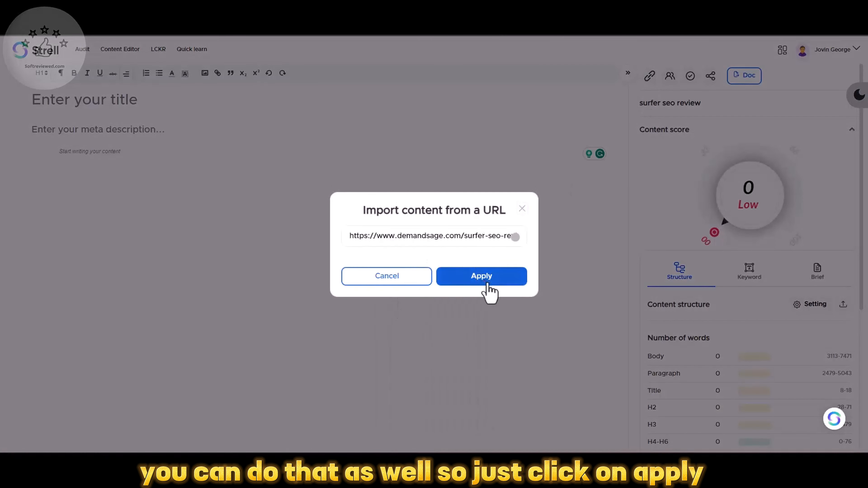
{"action": "left_click", "coordinate": [487, 279]}
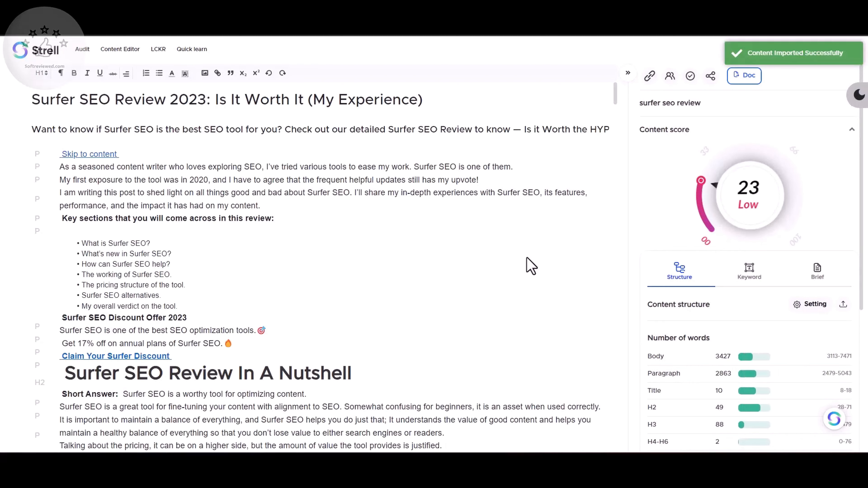
Examine the imported Surfer SEO review article from its introduction to its closing sections, along with its content score.
{"action": "scroll", "coordinate": [527, 259], "scroll_direction": "down", "scroll_amount": 20}
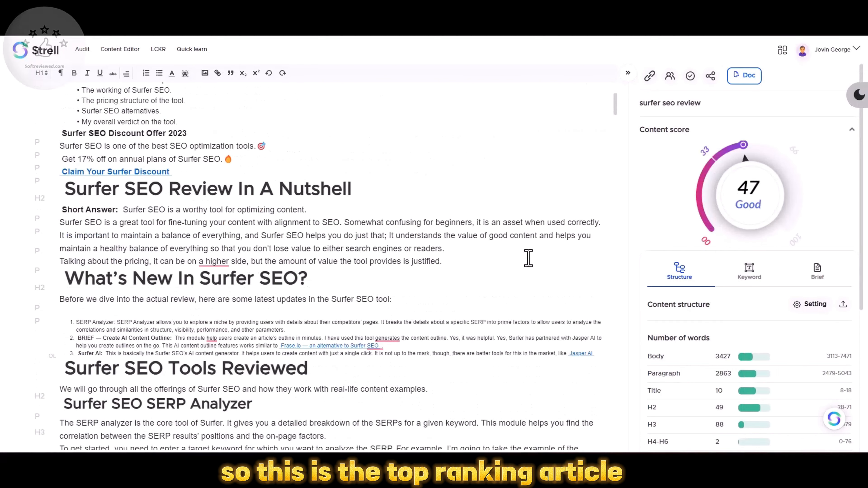
{"action": "scroll", "coordinate": [527, 258], "scroll_direction": "down", "scroll_amount": 20}
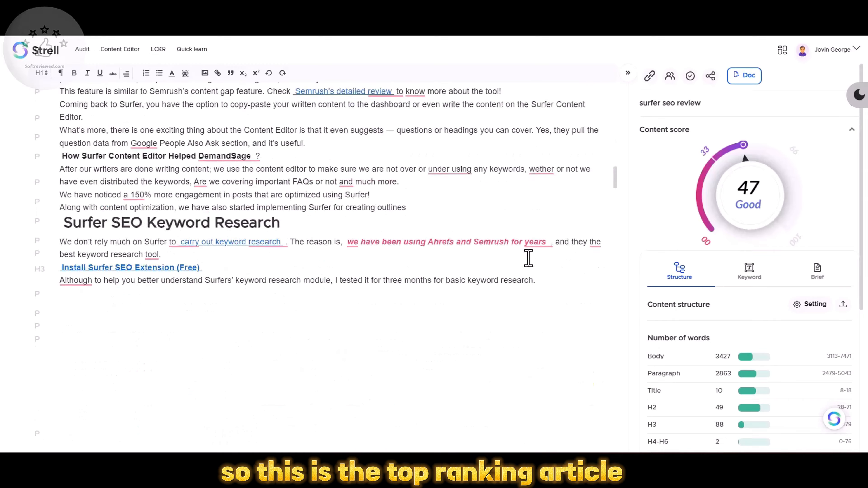
{"action": "scroll", "coordinate": [527, 259], "scroll_direction": "down", "scroll_amount": 20}
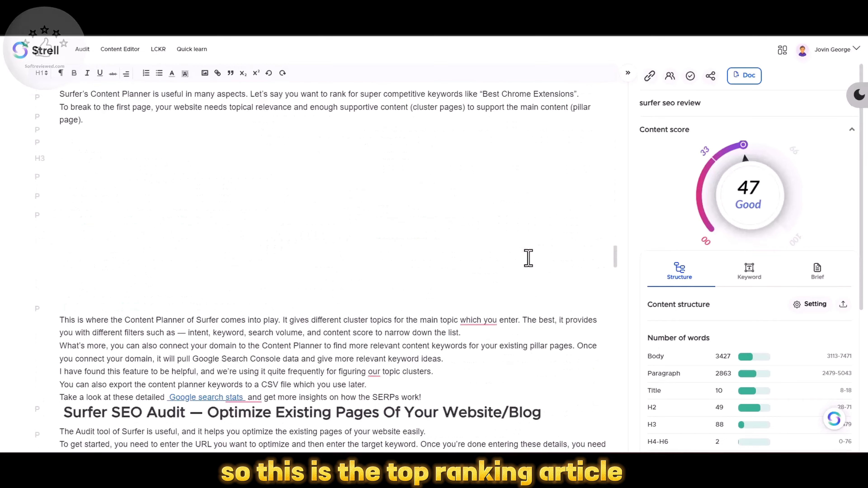
{"action": "scroll", "coordinate": [528, 258], "scroll_direction": "down", "scroll_amount": 20}
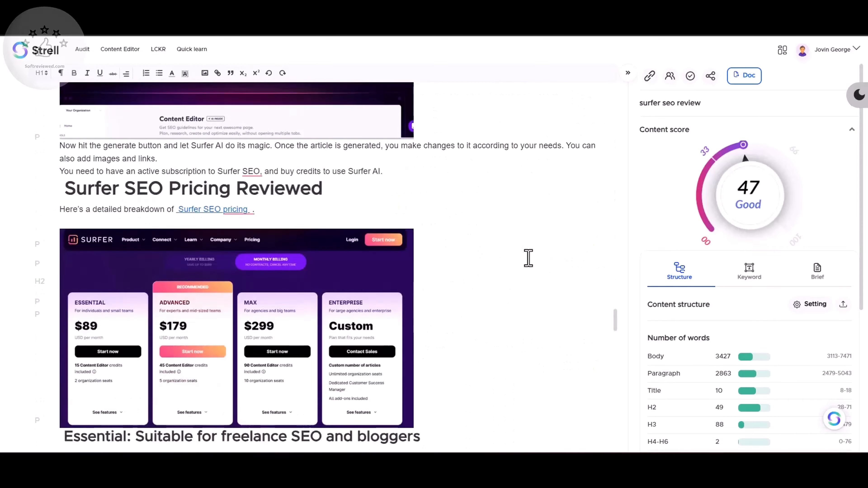
{"action": "scroll", "coordinate": [529, 258], "scroll_direction": "down", "scroll_amount": 20}
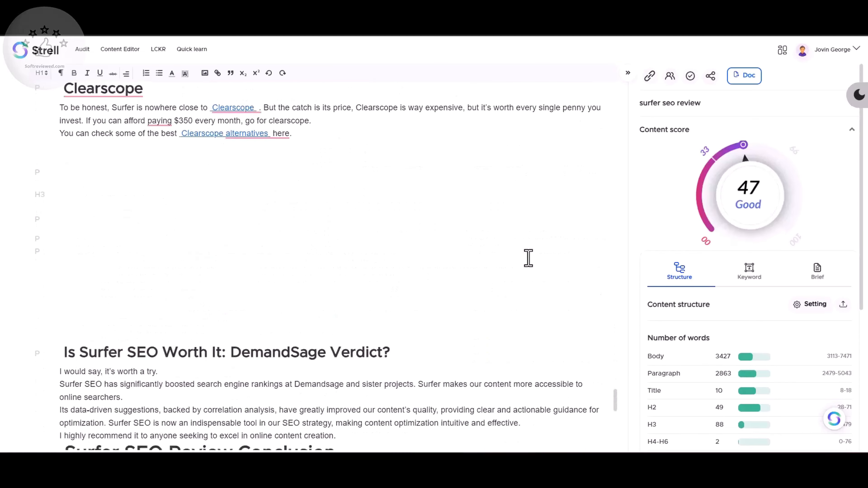
{"action": "scroll", "coordinate": [528, 258], "scroll_direction": "down", "scroll_amount": 4}
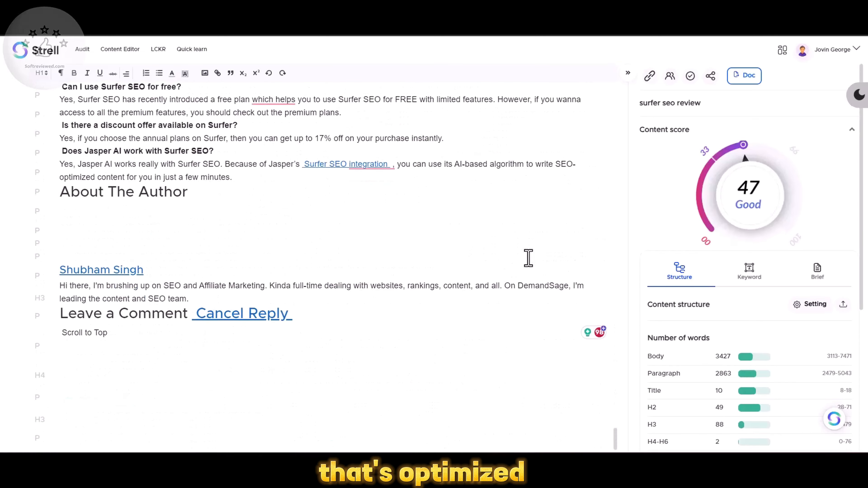
{"action": "scroll", "coordinate": [528, 258], "scroll_direction": "up", "scroll_amount": 17}
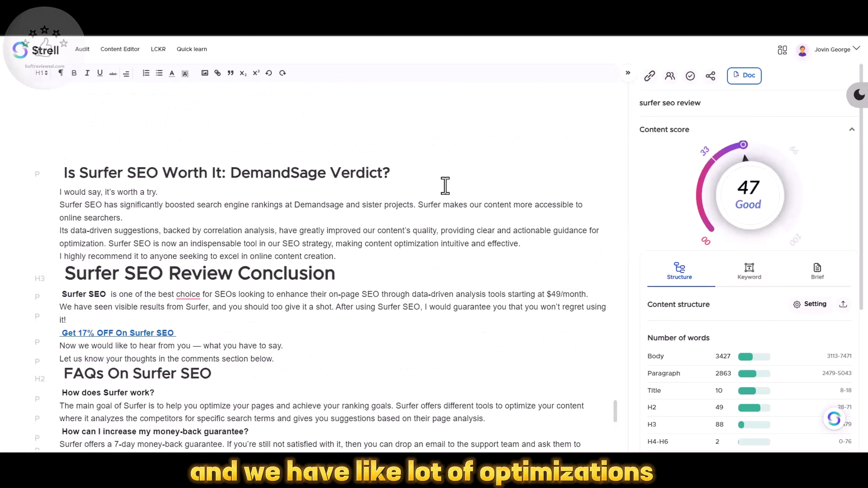
{"action": "scroll", "coordinate": [449, 238], "scroll_direction": "up", "scroll_amount": 12}
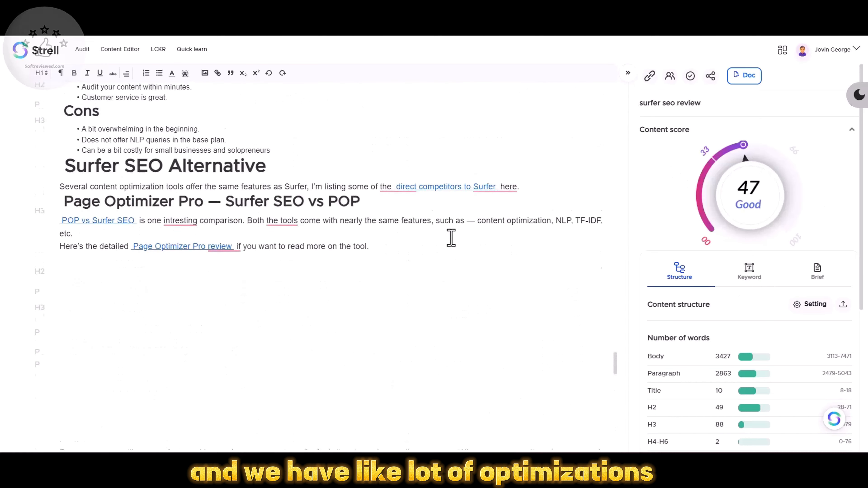
{"action": "scroll", "coordinate": [451, 238], "scroll_direction": "up", "scroll_amount": 15}
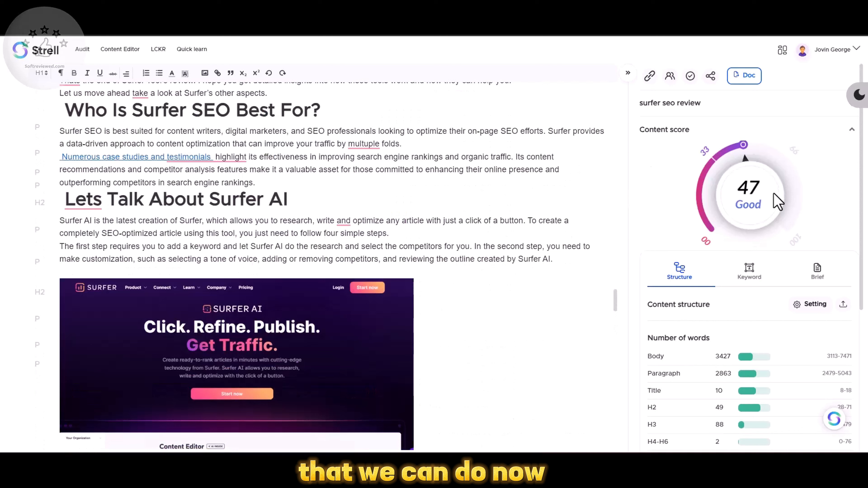
Compare the imported article's number of words, characters and number of elements with the recommended content structure ranges.
{"action": "scroll", "coordinate": [769, 298], "scroll_direction": "down", "scroll_amount": 6}
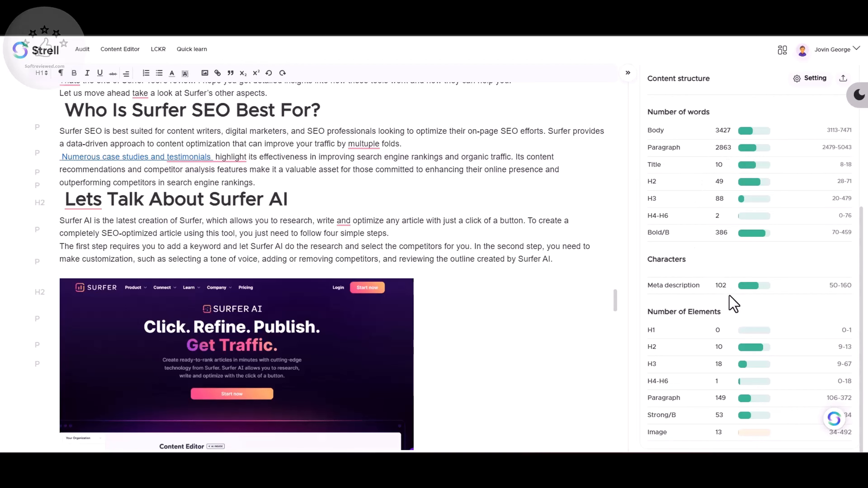
{"action": "scroll", "coordinate": [733, 304], "scroll_direction": "up", "scroll_amount": 5}
{"action": "scroll", "coordinate": [732, 300], "scroll_direction": "down", "scroll_amount": 5}
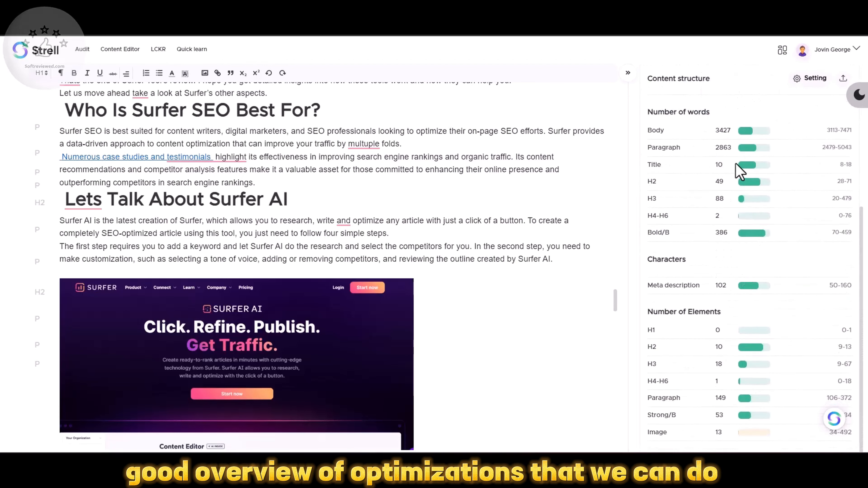
{"action": "scroll", "coordinate": [544, 244], "scroll_direction": "up", "scroll_amount": 5}
{"action": "scroll", "coordinate": [742, 281], "scroll_direction": "up", "scroll_amount": 5}
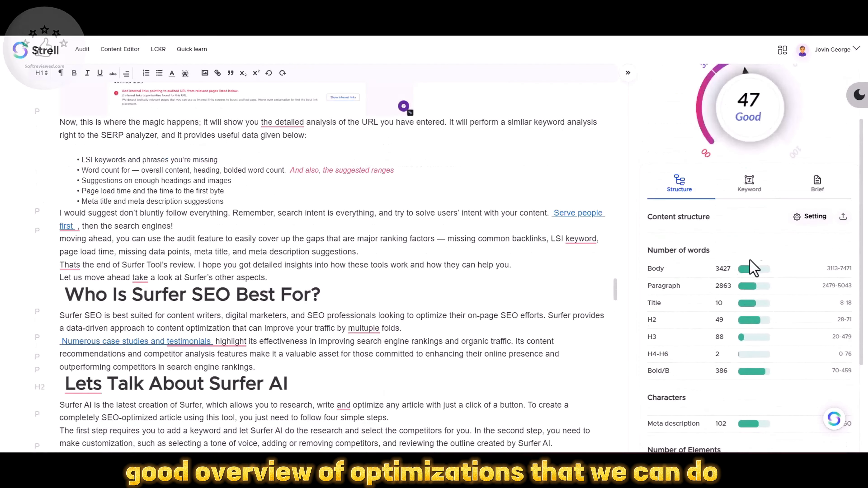
Review how often the imported article uses each suggested H2 keyword against its recommended count.
{"action": "left_click", "coordinate": [748, 188]}
{"action": "scroll", "coordinate": [749, 297], "scroll_direction": "down", "scroll_amount": 4}
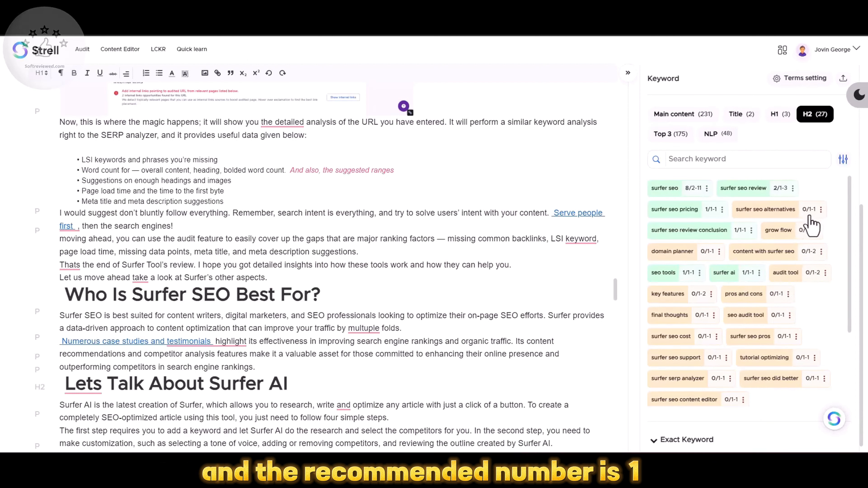
{"action": "scroll", "coordinate": [771, 341], "scroll_direction": "down", "scroll_amount": 4}
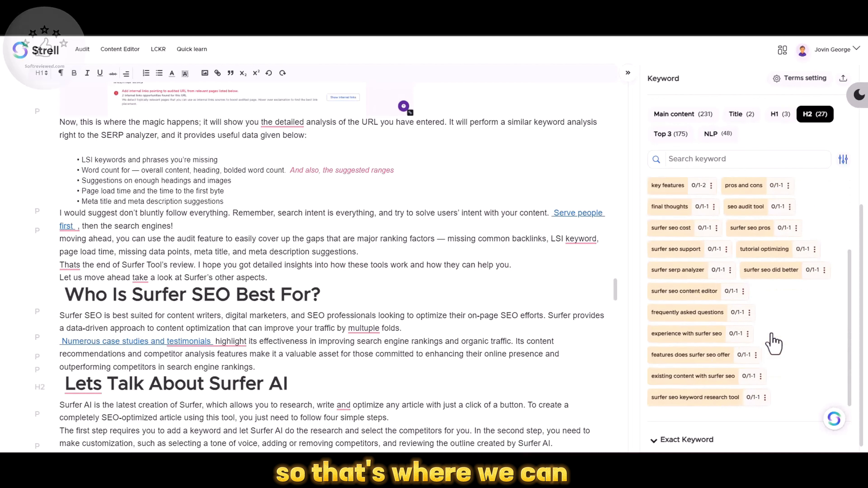
Expand the Exact Keyword section and compare the exact keyword's usage per element with its recommended ranges.
{"action": "left_click", "coordinate": [679, 434]}
{"action": "scroll", "coordinate": [757, 407], "scroll_direction": "down", "scroll_amount": 4}
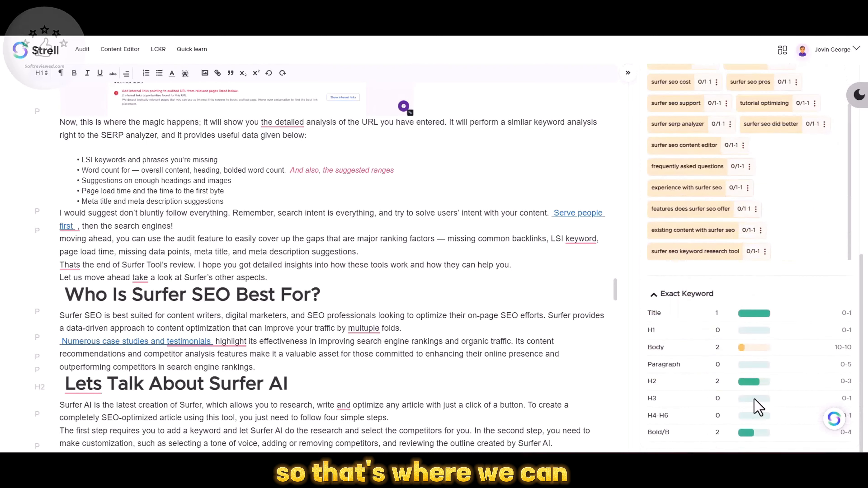
{"action": "scroll", "coordinate": [756, 405], "scroll_direction": "up", "scroll_amount": 4}
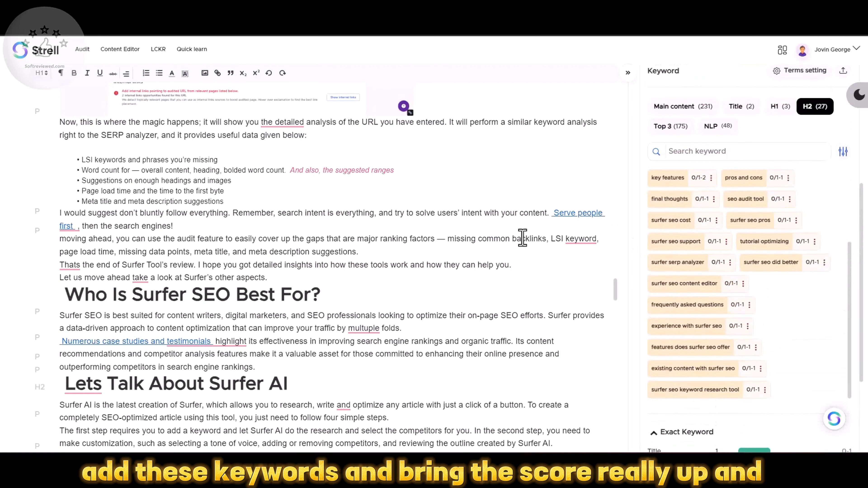
{"action": "scroll", "coordinate": [728, 285], "scroll_direction": "up", "scroll_amount": 5}
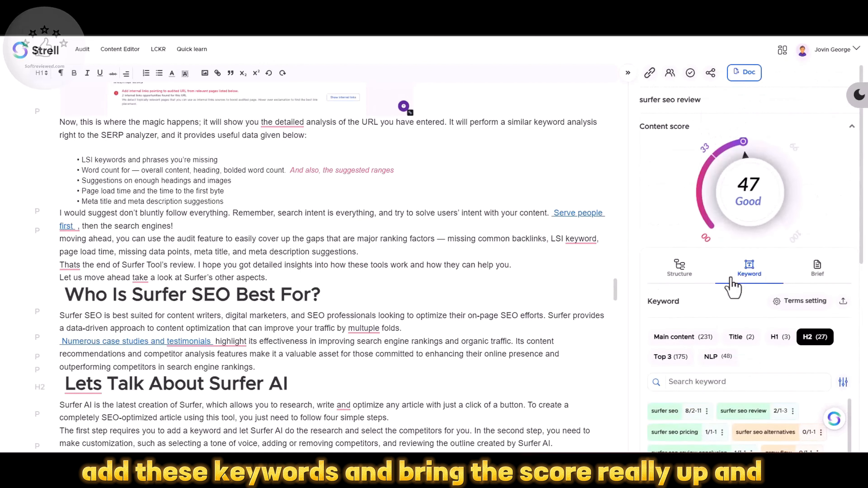
{"action": "left_click", "coordinate": [810, 265]}
{"action": "left_click", "coordinate": [748, 278]}
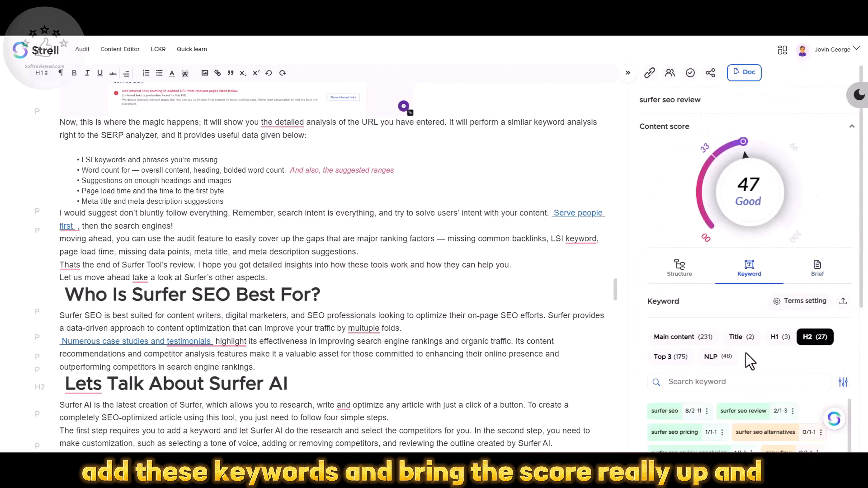
{"action": "scroll", "coordinate": [748, 361], "scroll_direction": "down", "scroll_amount": 5}
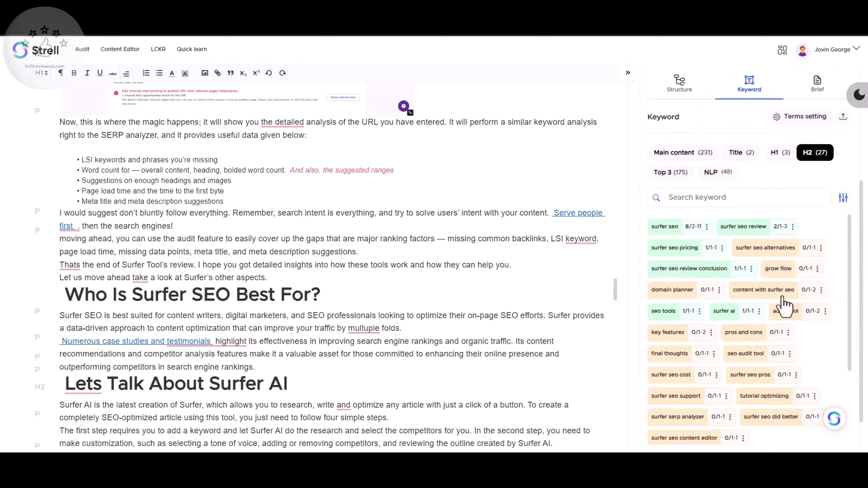
Filter the H2 keyword list to not used terms and review the keywords missing from the article.
{"action": "left_click", "coordinate": [843, 198]}
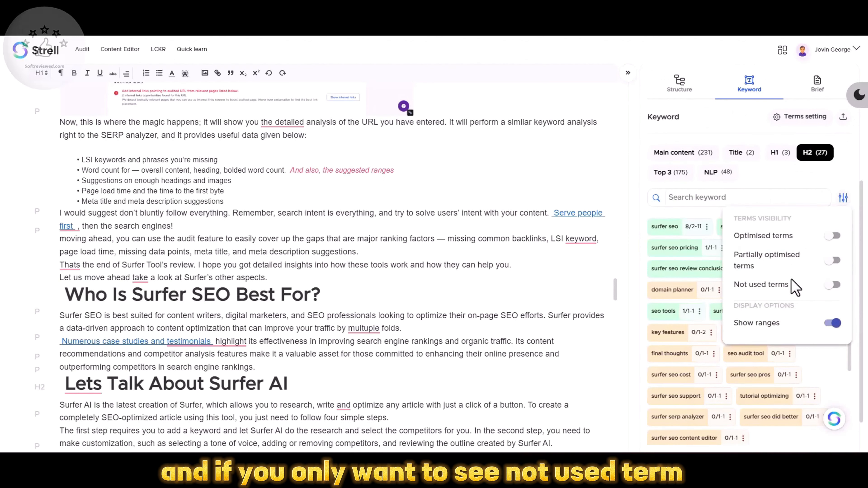
{"action": "left_click", "coordinate": [833, 285]}
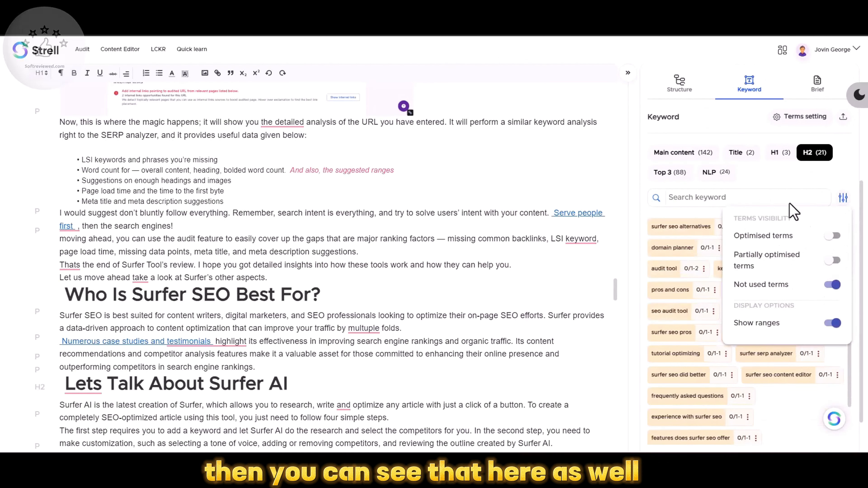
{"action": "left_click", "coordinate": [789, 181]}
{"action": "scroll", "coordinate": [765, 320], "scroll_direction": "down", "scroll_amount": 2}
{"action": "scroll", "coordinate": [763, 359], "scroll_direction": "up", "scroll_amount": 3}
{"action": "scroll", "coordinate": [764, 359], "scroll_direction": "down", "scroll_amount": 4}
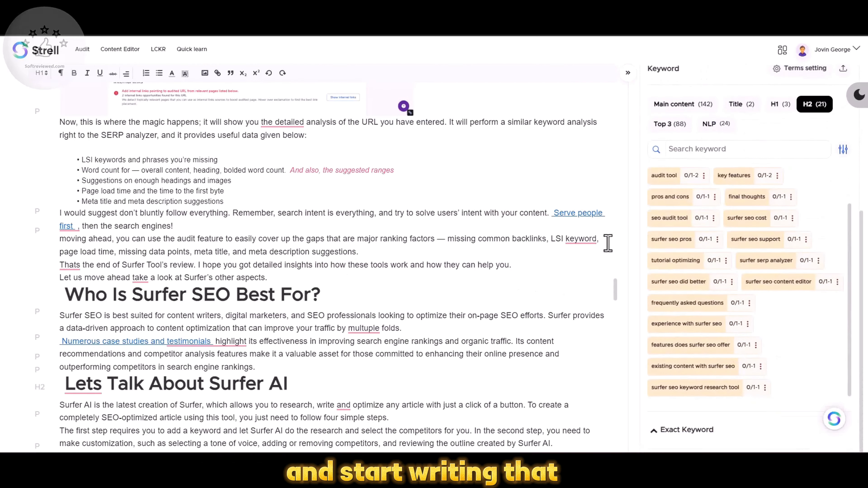
{"action": "scroll", "coordinate": [687, 277], "scroll_direction": "up", "scroll_amount": 5}
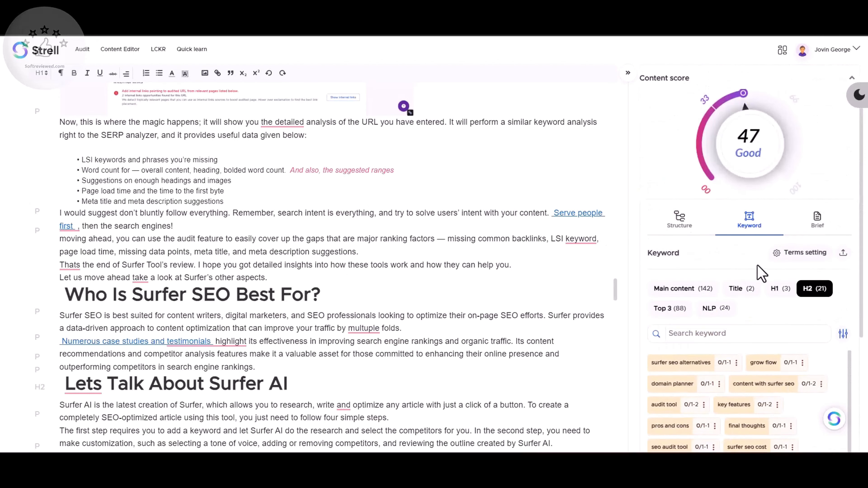
Include optimised and partially optimised terms in the keyword list alongside the not used ones.
{"action": "scroll", "coordinate": [848, 288], "scroll_direction": "down", "scroll_amount": 2}
{"action": "left_click", "coordinate": [842, 241]}
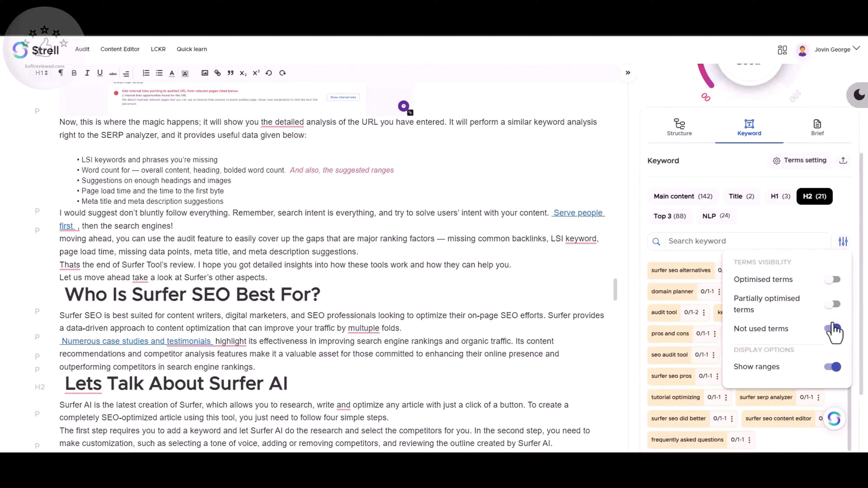
{"action": "left_click", "coordinate": [832, 304]}
{"action": "left_click", "coordinate": [832, 279]}
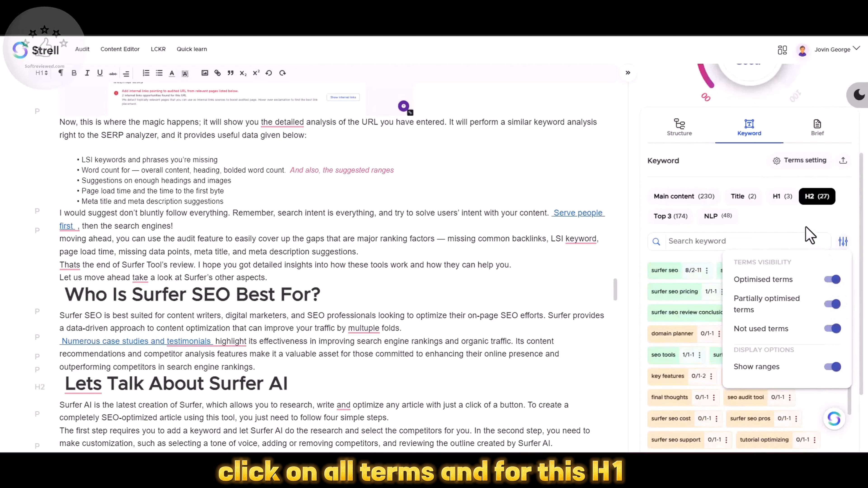
{"action": "left_click", "coordinate": [809, 235]}
Review the suggested H1 keywords and the full list of H2 keywords against the article's content score.
{"action": "left_click", "coordinate": [782, 195]}
{"action": "scroll", "coordinate": [785, 209], "scroll_direction": "up", "scroll_amount": 2}
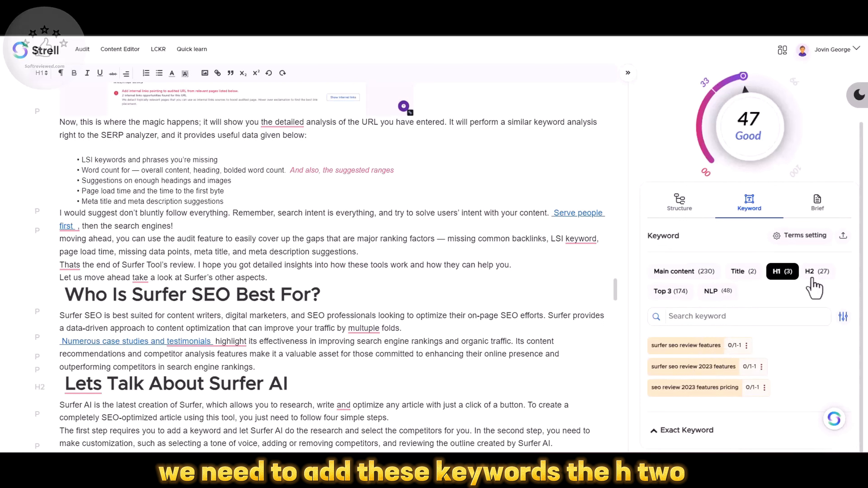
{"action": "left_click", "coordinate": [816, 272]}
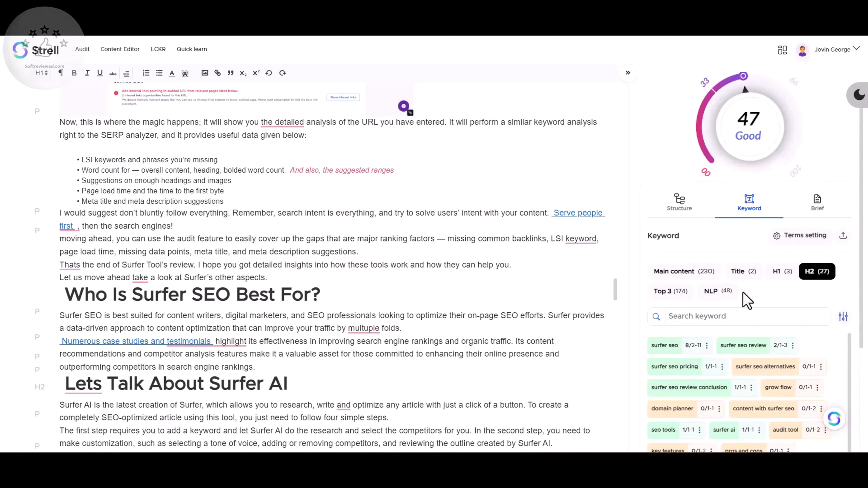
{"action": "scroll", "coordinate": [752, 369], "scroll_direction": "down", "scroll_amount": 8}
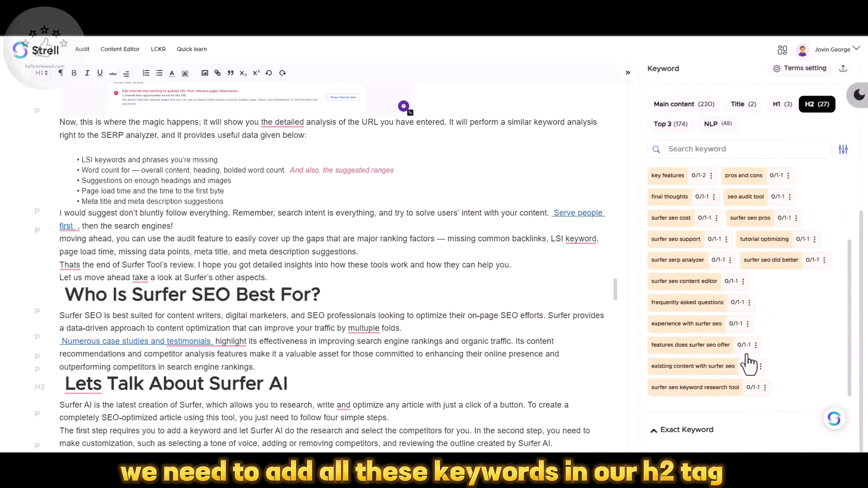
{"action": "scroll", "coordinate": [734, 307], "scroll_direction": "up", "scroll_amount": 10}
{"action": "scroll", "coordinate": [768, 376], "scroll_direction": "down", "scroll_amount": 6}
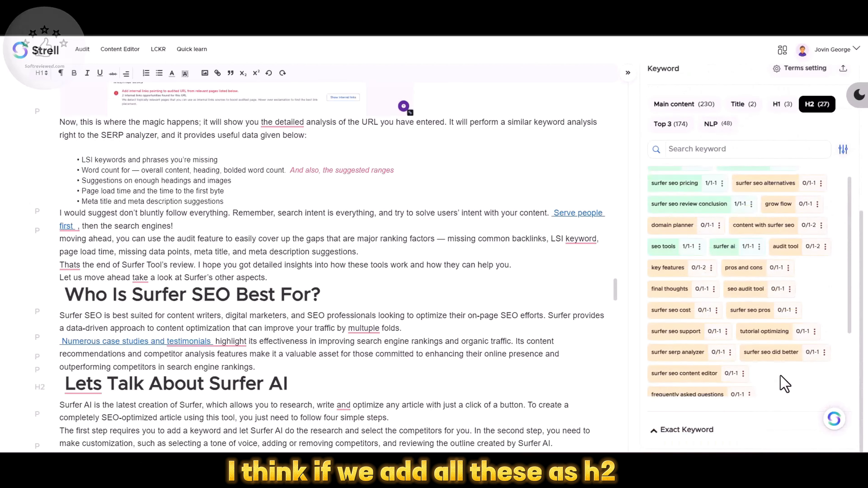
{"action": "scroll", "coordinate": [775, 346], "scroll_direction": "up", "scroll_amount": 1}
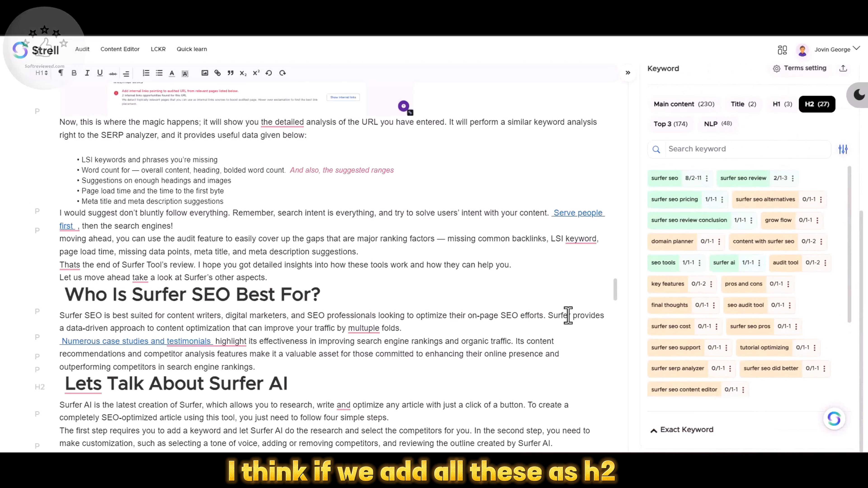
{"action": "scroll", "coordinate": [759, 334], "scroll_direction": "up", "scroll_amount": 6}
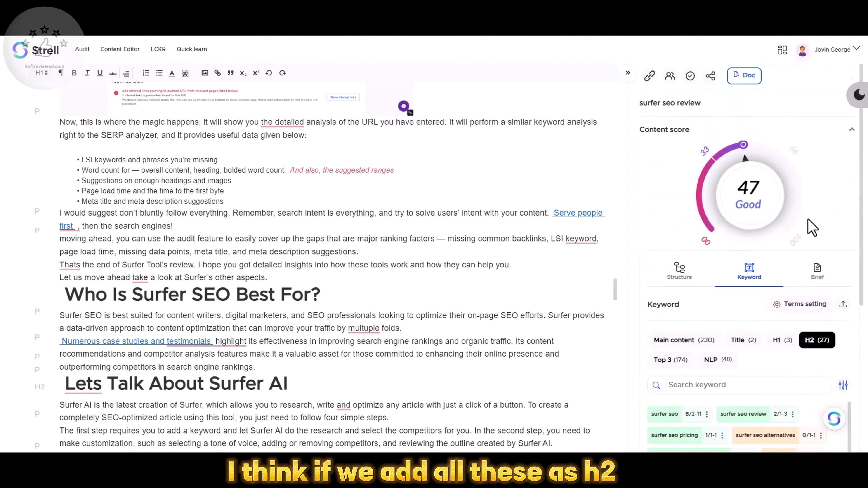
{"action": "scroll", "coordinate": [826, 246], "scroll_direction": "down", "scroll_amount": 6}
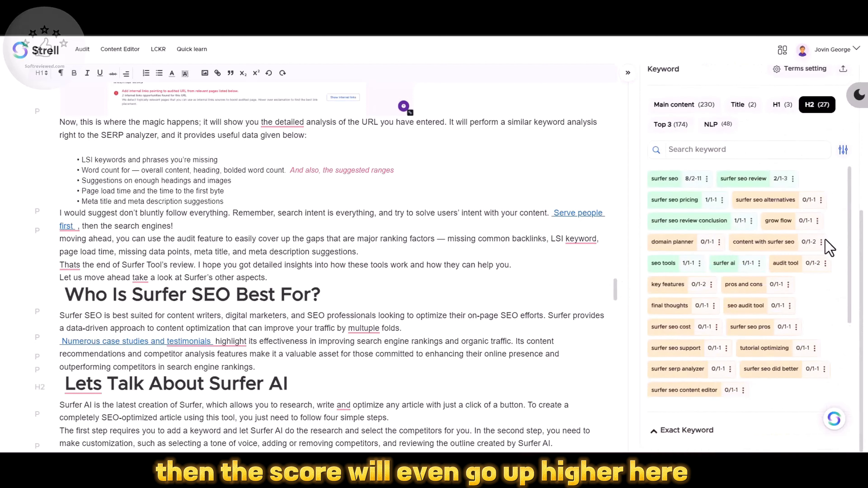
{"action": "scroll", "coordinate": [827, 246], "scroll_direction": "up", "scroll_amount": 6}
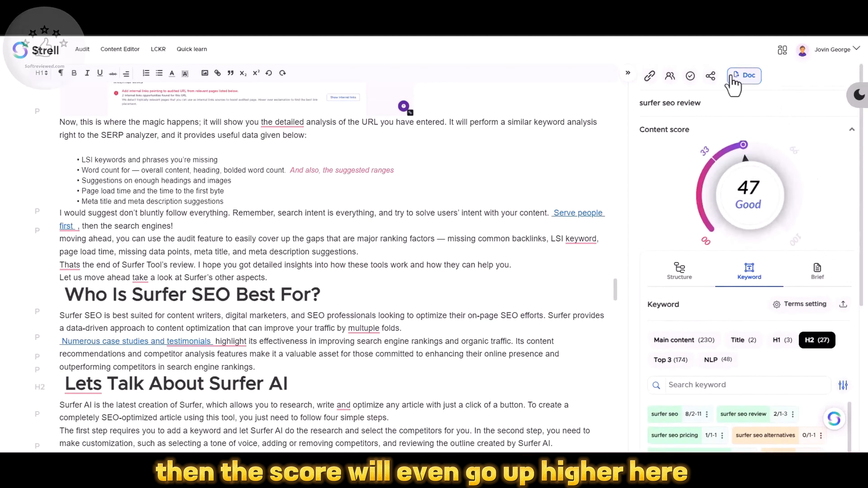
Export the article as a Word document and look through the exported file from beginning to end.
{"action": "left_click", "coordinate": [737, 76]}
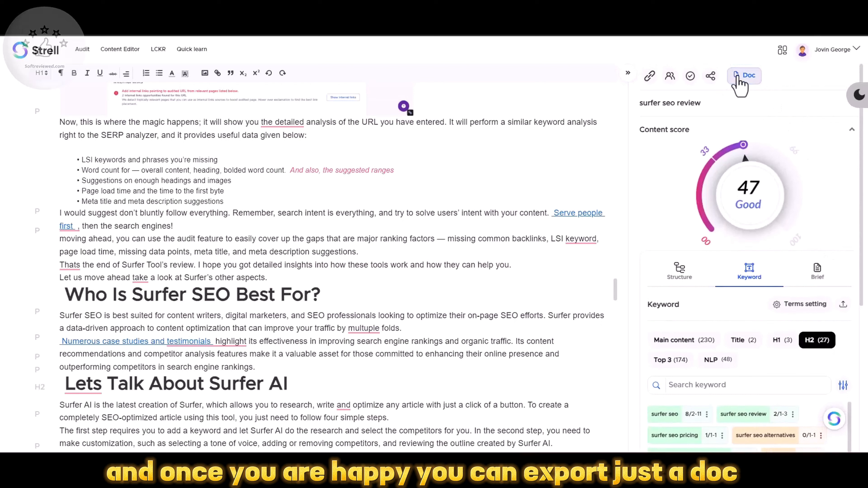
{"action": "left_click", "coordinate": [717, 41]}
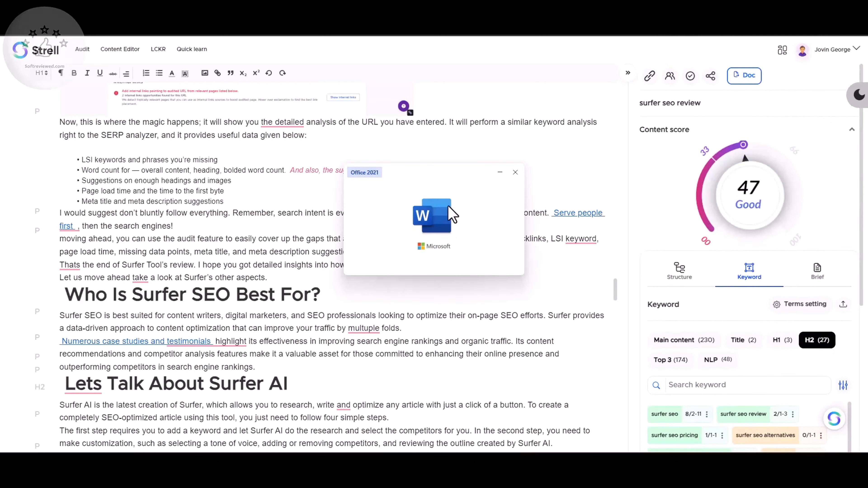
{"action": "scroll", "coordinate": [447, 207], "scroll_direction": "down", "scroll_amount": 10}
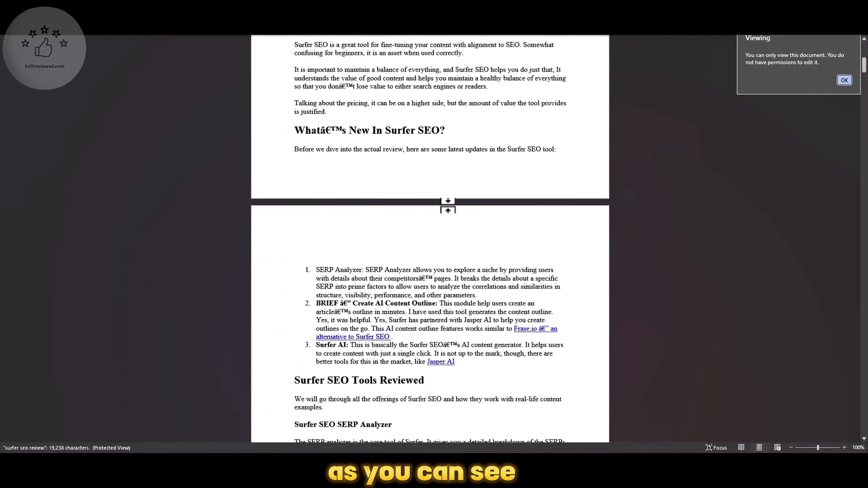
{"action": "scroll", "coordinate": [448, 206], "scroll_direction": "down", "scroll_amount": 20}
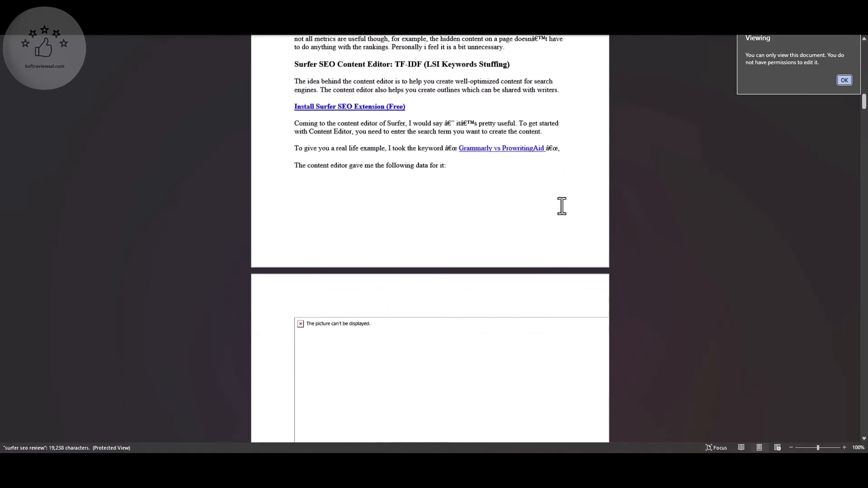
{"action": "scroll", "coordinate": [562, 207], "scroll_direction": "down", "scroll_amount": 1}
{"action": "middle_click", "coordinate": [630, 213]}
{"action": "middle_click", "coordinate": [635, 369]}
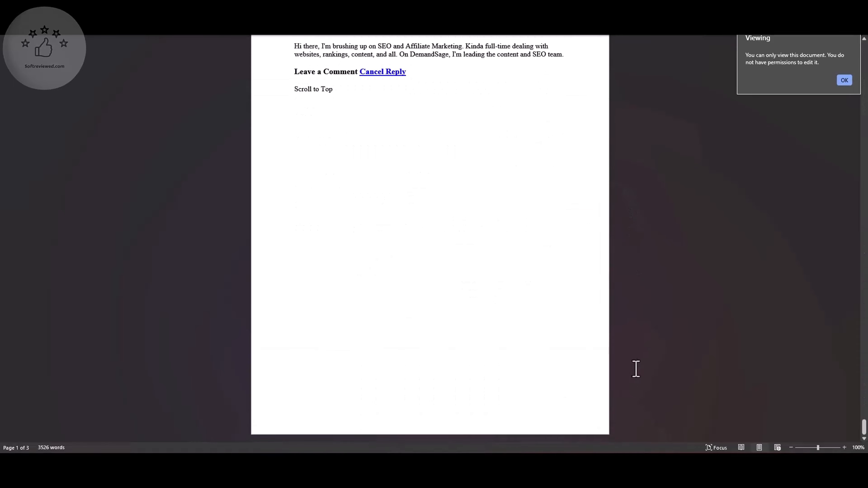
{"action": "middle_click", "coordinate": [637, 342]}
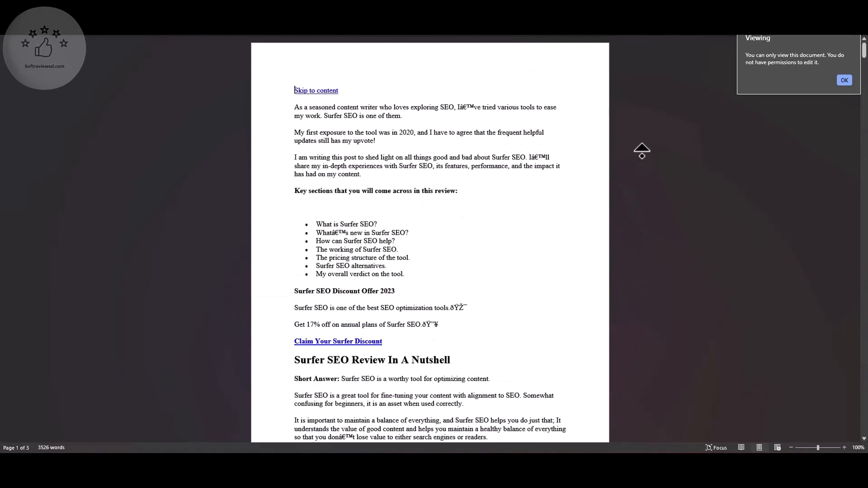
{"action": "left_click", "coordinate": [843, 80]}
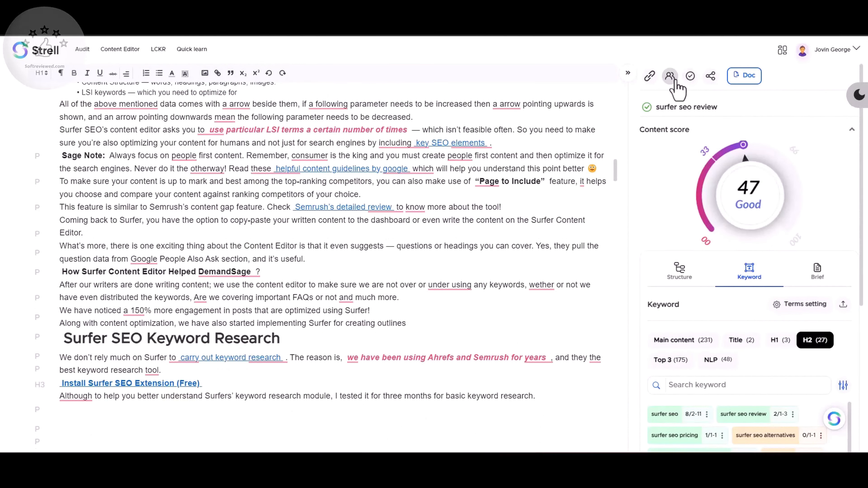
Review the competitors' content scores and word counts in Strell's competitor settings, trying out the inclusion switch of the g2.com result.
{"action": "left_click", "coordinate": [670, 77]}
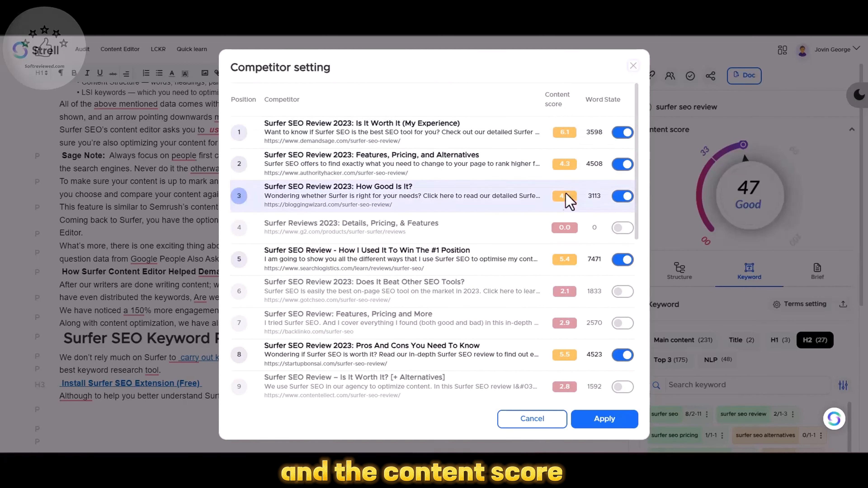
{"action": "scroll", "coordinate": [565, 301], "scroll_direction": "down", "scroll_amount": 1}
{"action": "scroll", "coordinate": [565, 302], "scroll_direction": "down", "scroll_amount": 8}
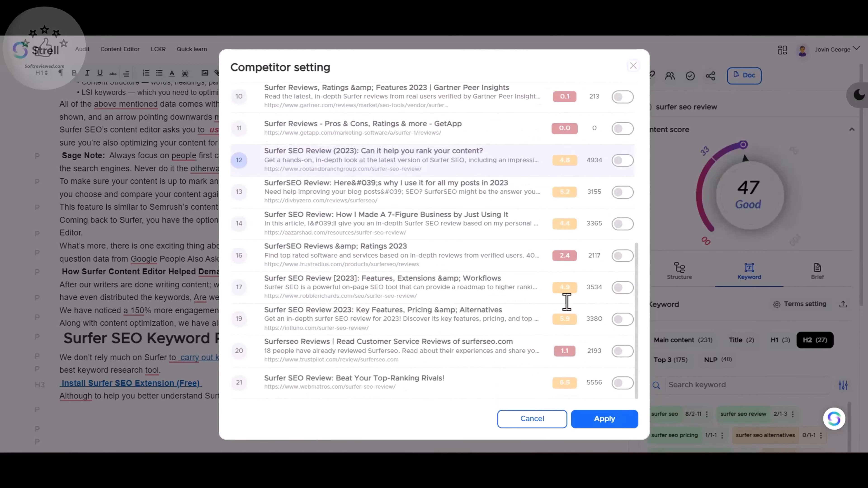
{"action": "scroll", "coordinate": [568, 306], "scroll_direction": "up", "scroll_amount": 9}
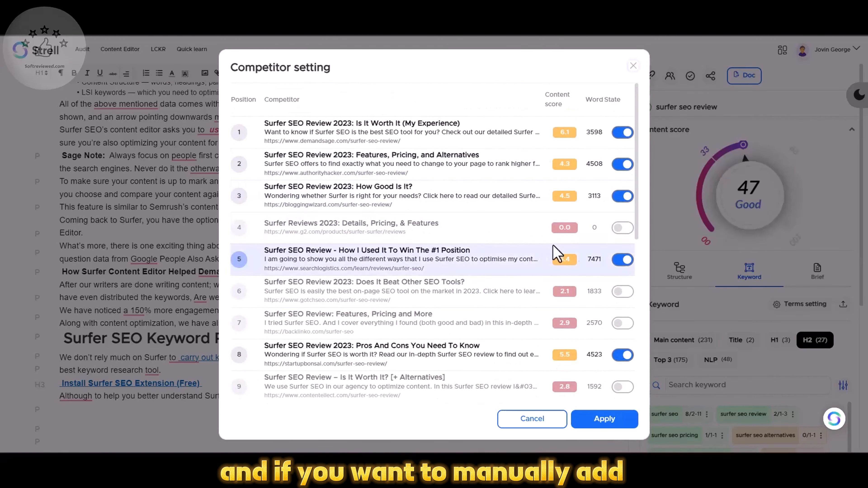
{"action": "left_click", "coordinate": [622, 228]}
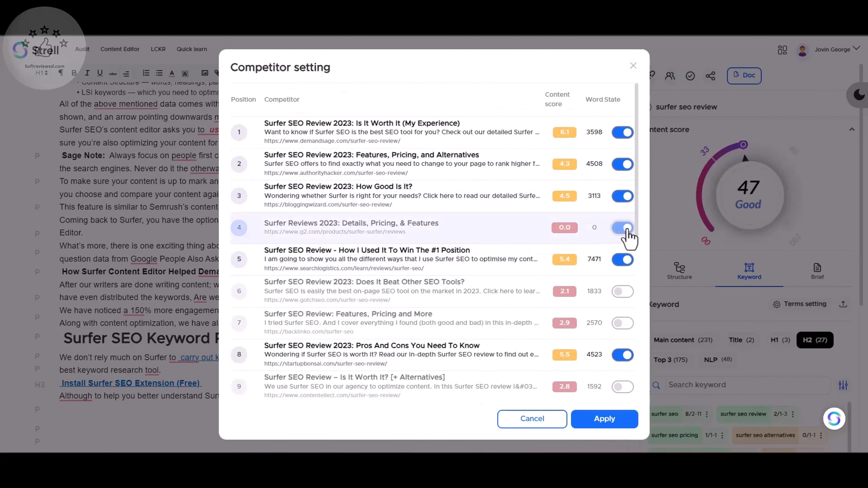
{"action": "left_click", "coordinate": [615, 230]}
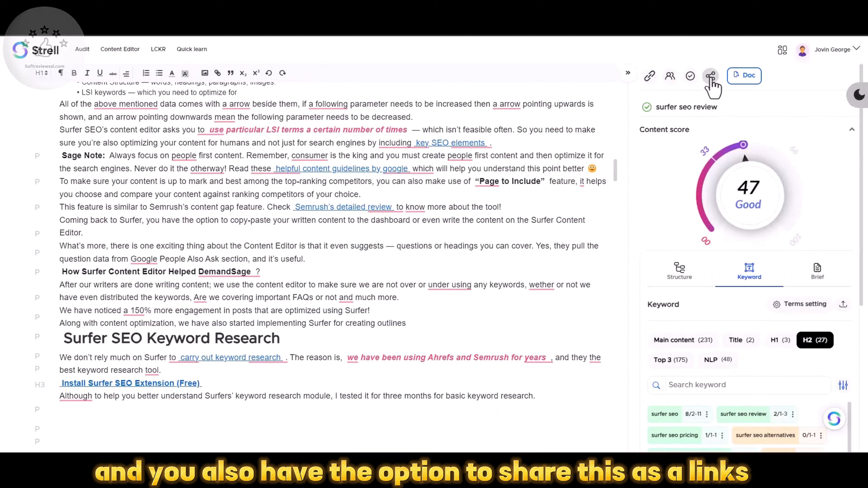
Copy the article's share link and open it in a browser window without a signed-in account to view the shared article.
{"action": "left_click", "coordinate": [710, 77]}
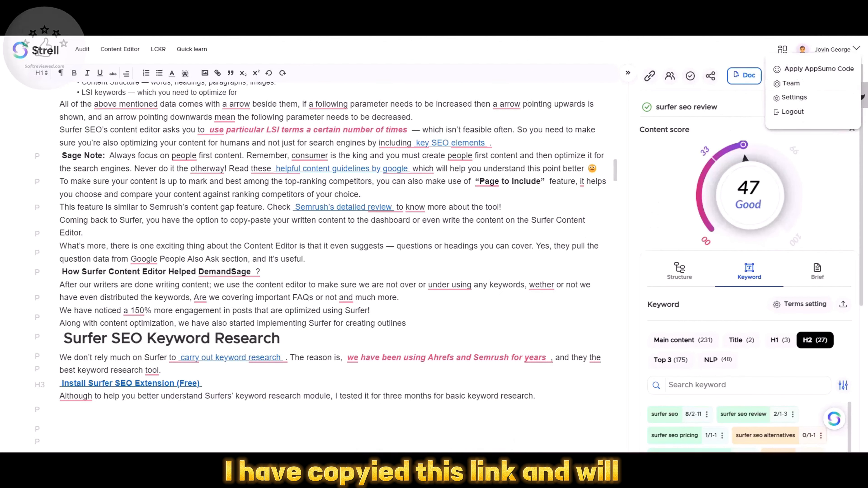
{"action": "left_click", "coordinate": [859, 14]}
{"action": "left_click", "coordinate": [803, 51]}
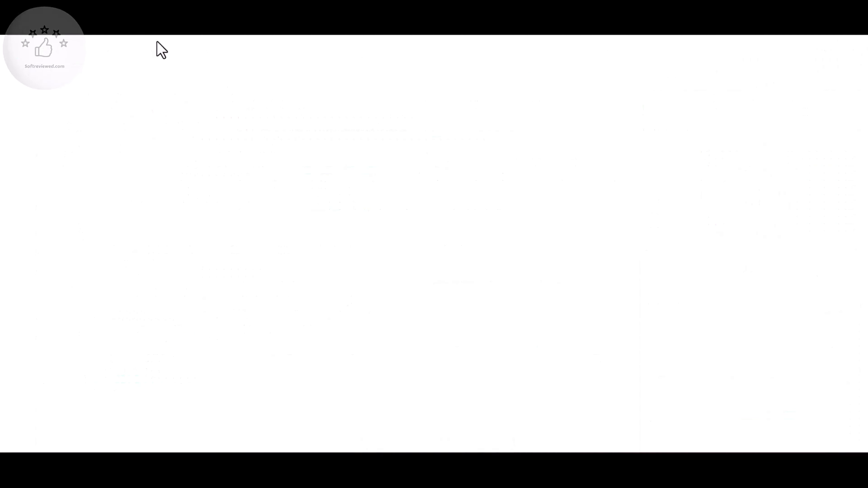
{"action": "right_click", "coordinate": [83, 17]}
{"action": "left_click", "coordinate": [115, 76]}
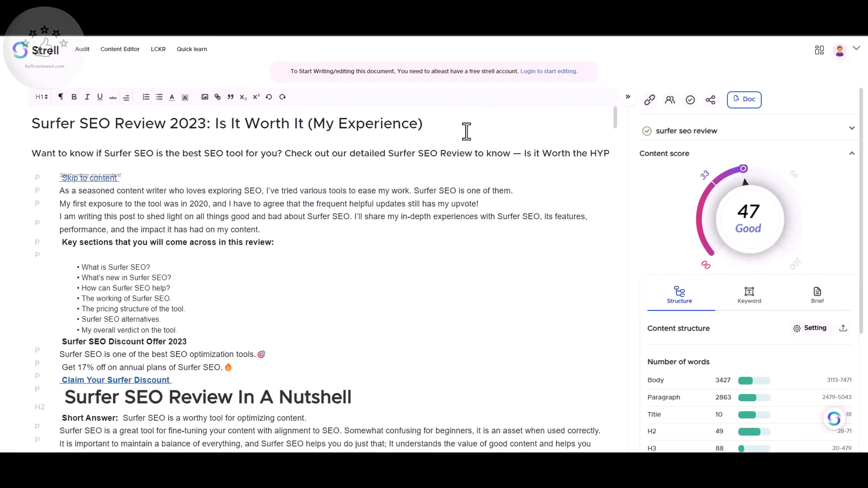
{"action": "scroll", "coordinate": [268, 191], "scroll_direction": "down", "scroll_amount": 10}
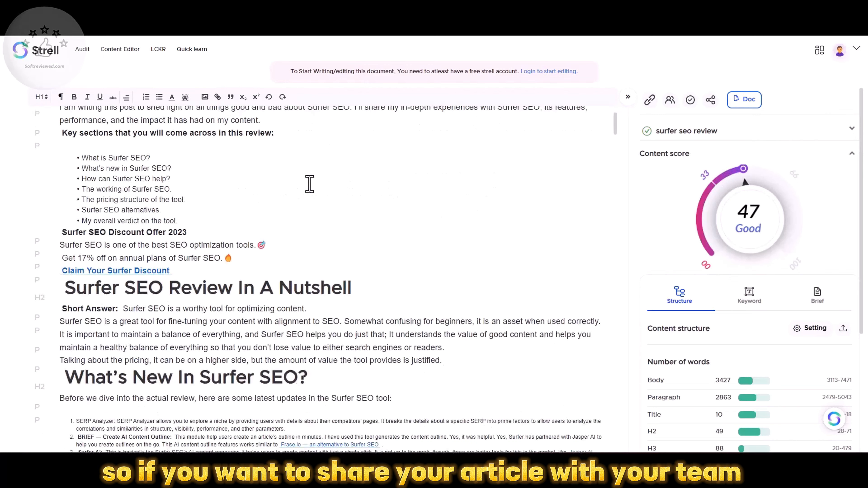
Look through the shared article's title, introduction and opening sections in the view without a signed-in account.
{"action": "scroll", "coordinate": [389, 227], "scroll_direction": "down", "scroll_amount": 5}
{"action": "scroll", "coordinate": [388, 227], "scroll_direction": "up", "scroll_amount": 10}
{"action": "scroll", "coordinate": [500, 208], "scroll_direction": "up", "scroll_amount": 3}
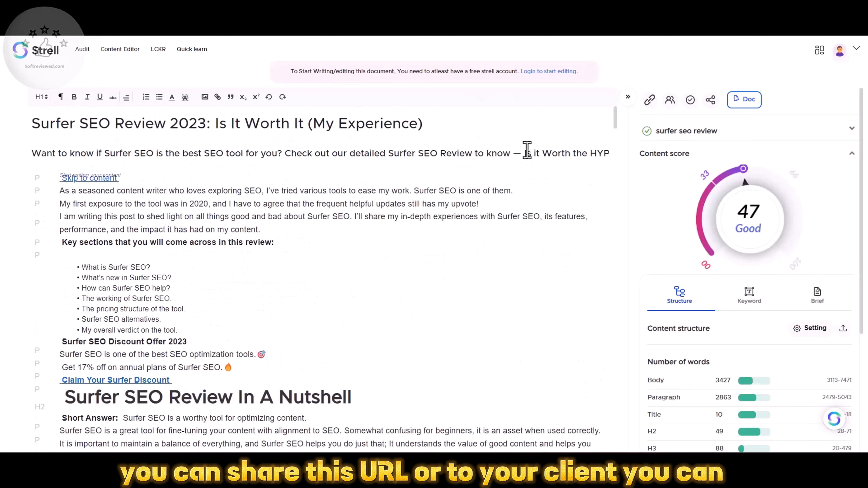
{"action": "scroll", "coordinate": [461, 267], "scroll_direction": "down", "scroll_amount": 6}
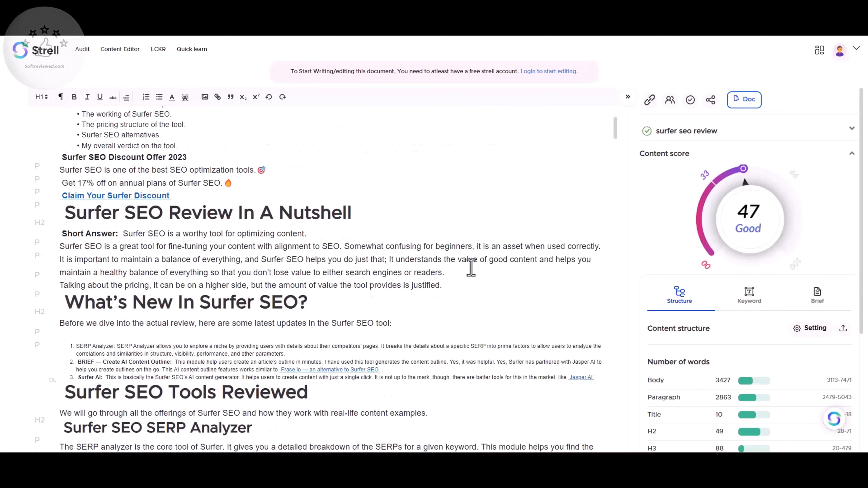
{"action": "scroll", "coordinate": [470, 267], "scroll_direction": "up", "scroll_amount": 7}
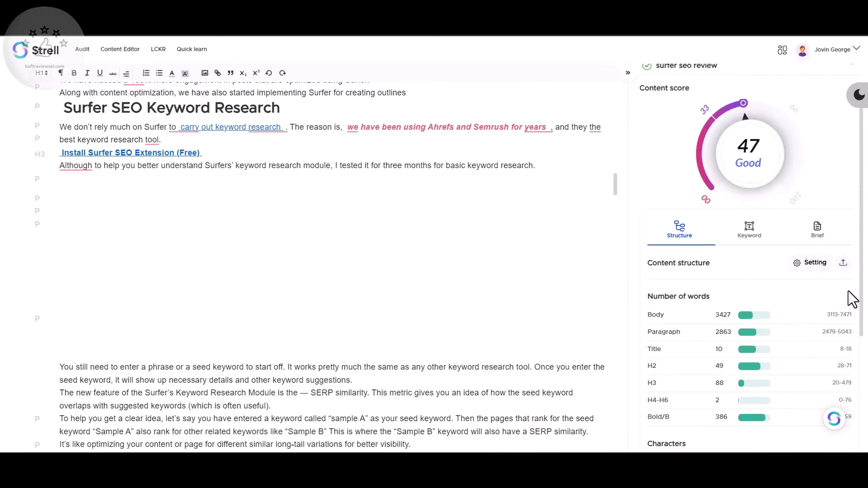
Review the minimum and maximum ranges in Strell's content structure settings, leave them unchanged, and view the keyword suggestions.
{"action": "left_click", "coordinate": [806, 264]}
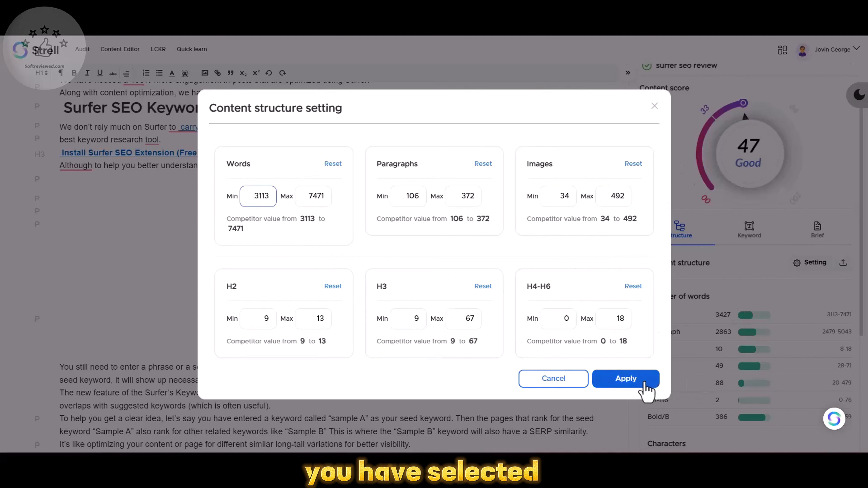
{"action": "left_click", "coordinate": [659, 113]}
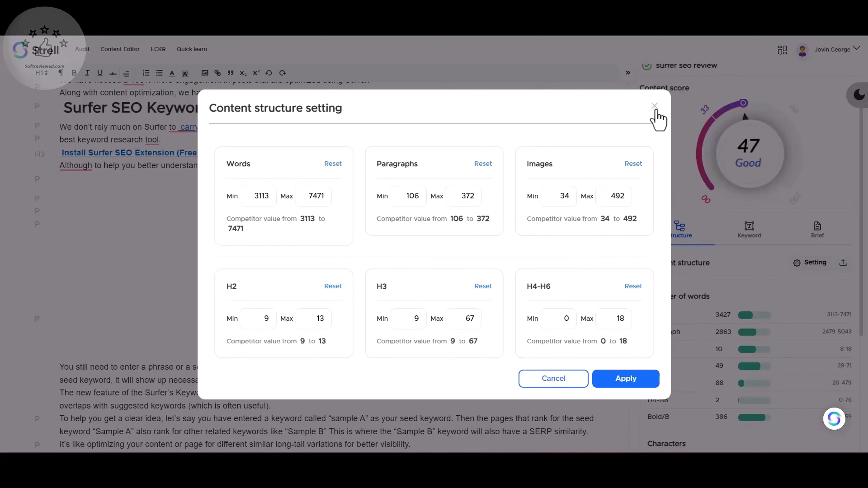
{"action": "left_click", "coordinate": [654, 105]}
{"action": "scroll", "coordinate": [365, 280], "scroll_direction": "up", "scroll_amount": 5}
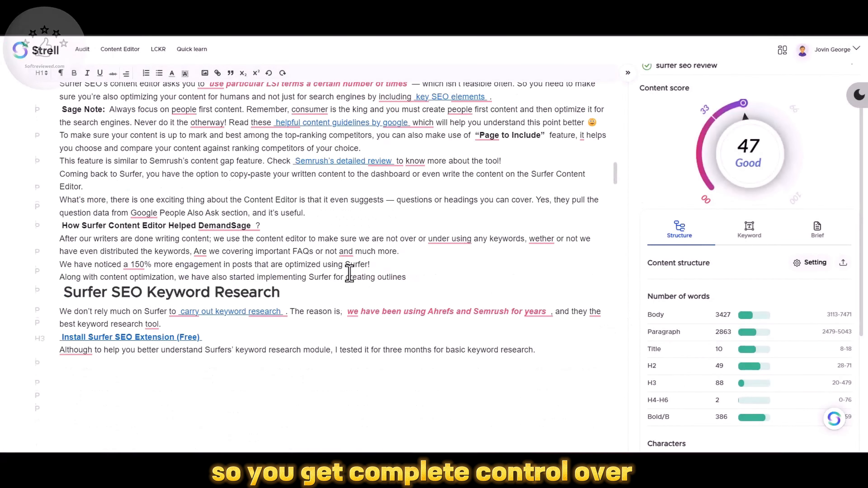
{"action": "left_click", "coordinate": [749, 229]}
Copy the link address of Demand Sage's "Surfer SEO Review 2023: Is It Worth It (My Experience)" from the Google results.
{"action": "scroll", "coordinate": [755, 349], "scroll_direction": "down", "scroll_amount": 5}
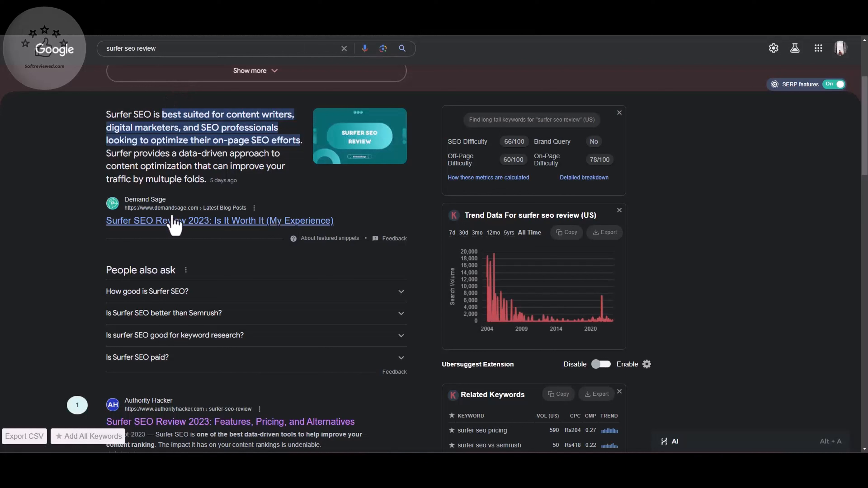
{"action": "right_click", "coordinate": [175, 220]}
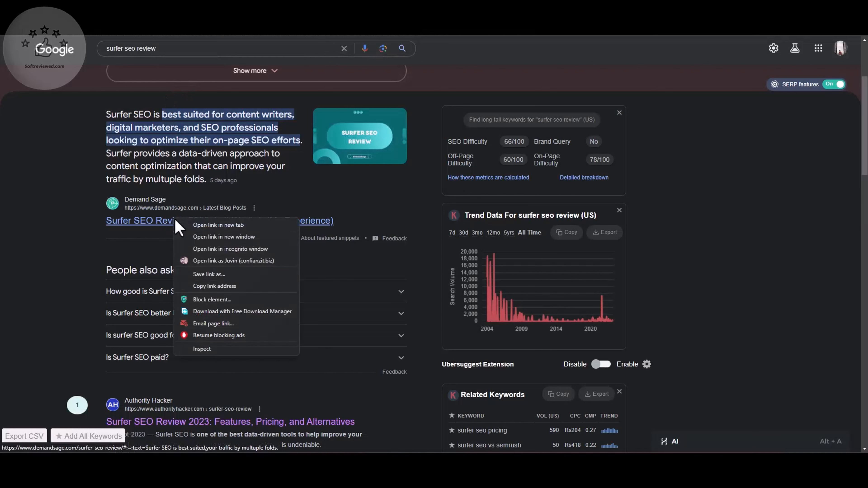
{"action": "left_click", "coordinate": [217, 286]}
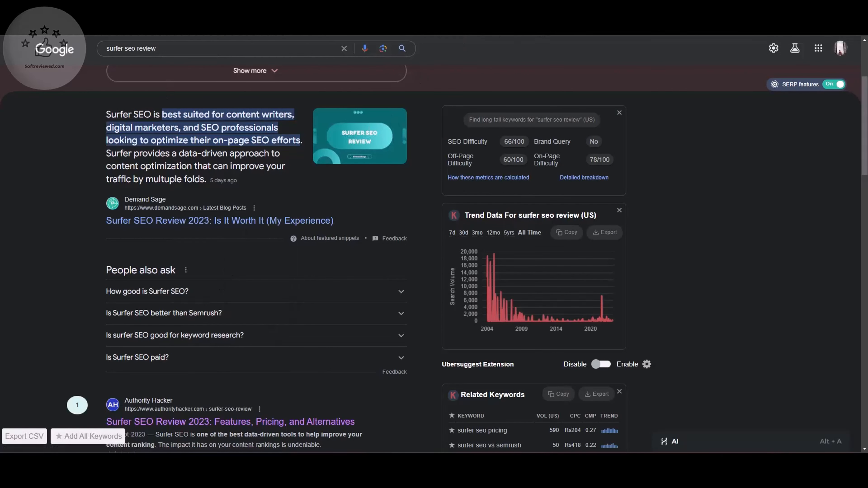
Switch to NeuronWriter in a new browser tab and start a new content writer query.
{"action": "key", "text": "ctrl+t"}
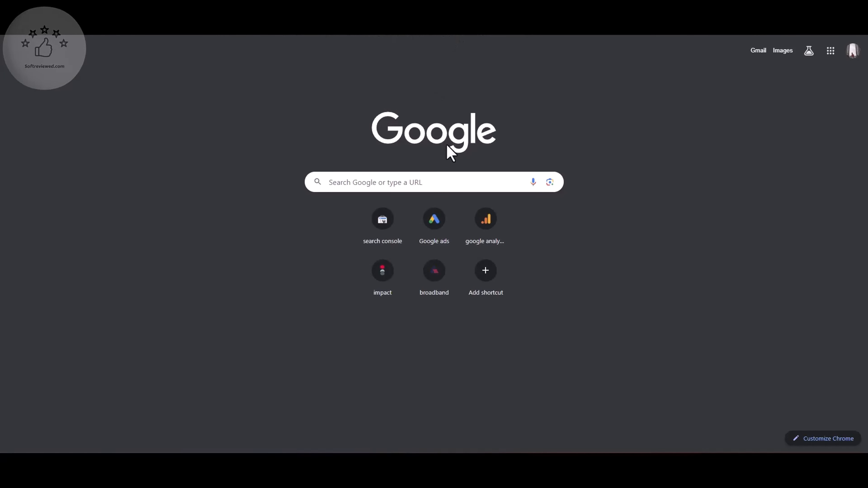
{"action": "key", "text": "Return"}
{"action": "left_click", "coordinate": [386, 153]}
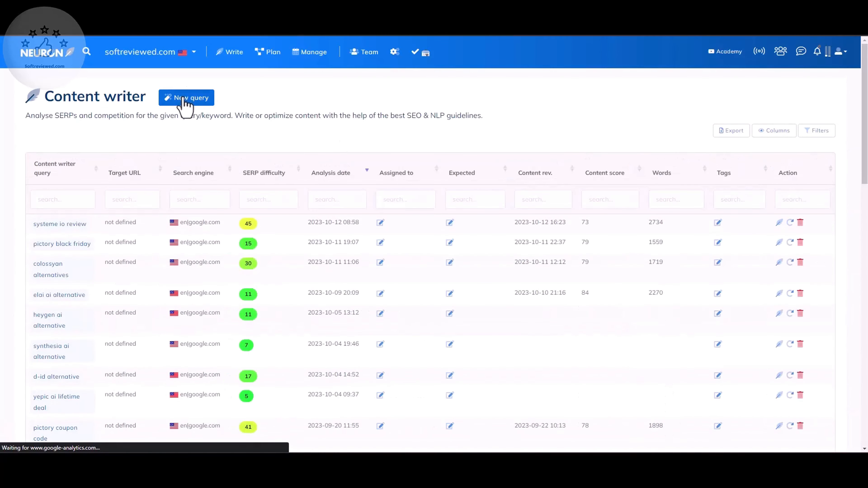
{"action": "left_click", "coordinate": [185, 103]}
{"action": "left_click", "coordinate": [236, 179]}
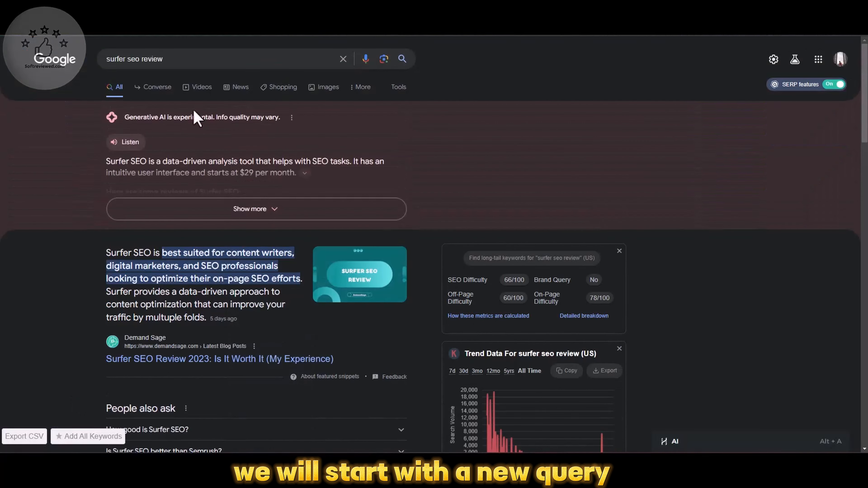
Analyse the keyword "surfer seo review", copied from the Google search, for the United States in English and continue with the preselected competitors.
{"action": "right_click", "coordinate": [174, 58]}
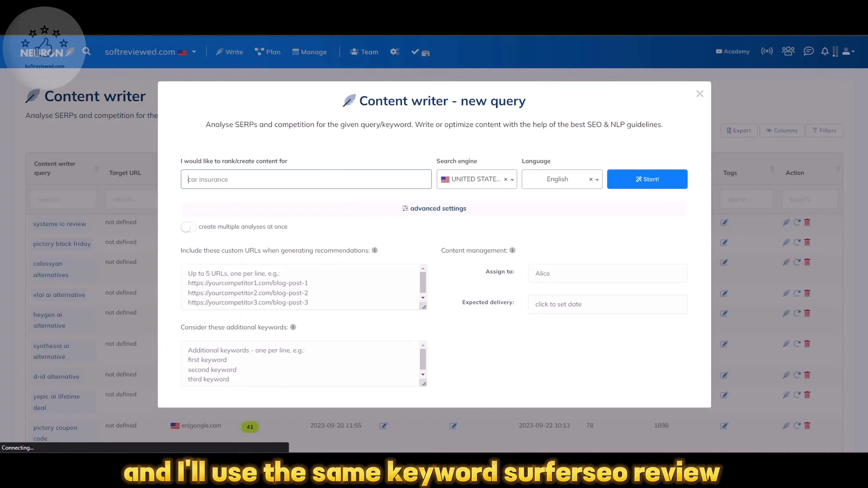
{"action": "right_click", "coordinate": [228, 181]}
{"action": "left_click", "coordinate": [254, 250]}
{"action": "left_click", "coordinate": [661, 184]}
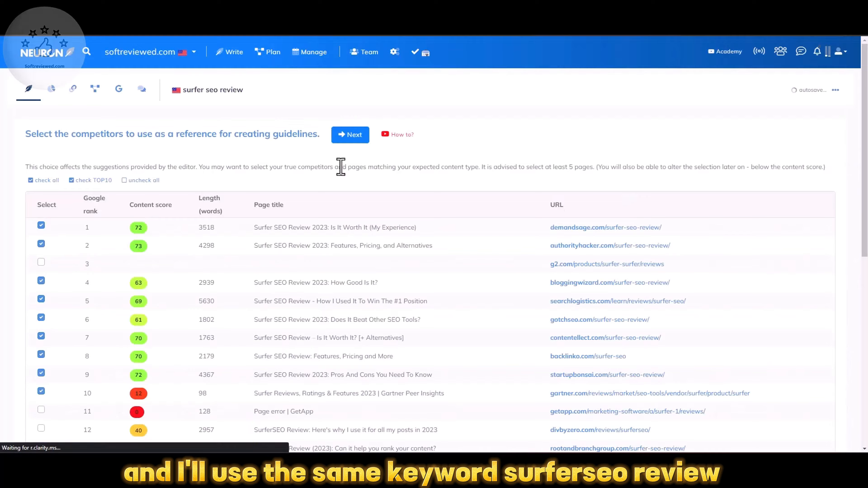
{"action": "left_click", "coordinate": [336, 134]}
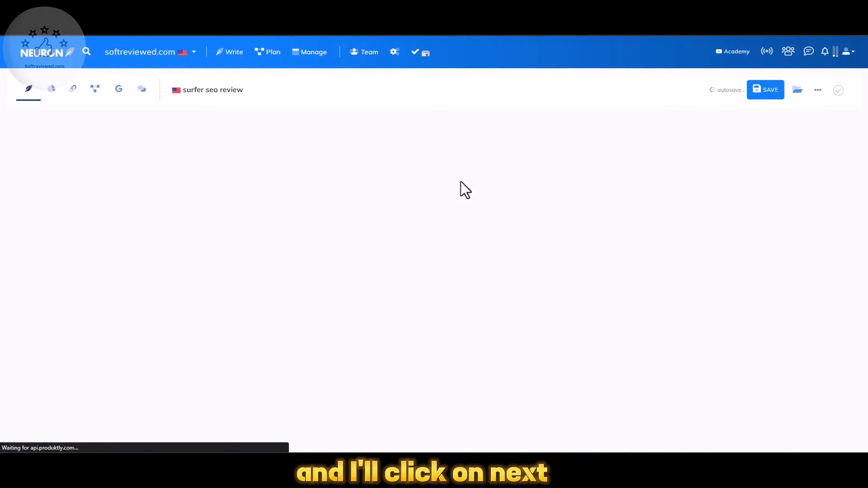
Auto-import the article text into the NeuronWriter editor from the copied Demand Sage address.
{"action": "left_click", "coordinate": [810, 89]}
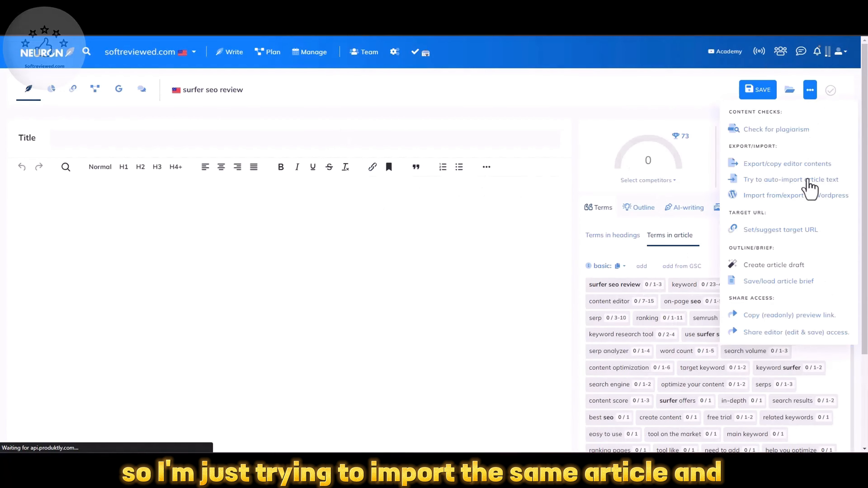
{"action": "left_click", "coordinate": [807, 176]}
{"action": "right_click", "coordinate": [212, 218]}
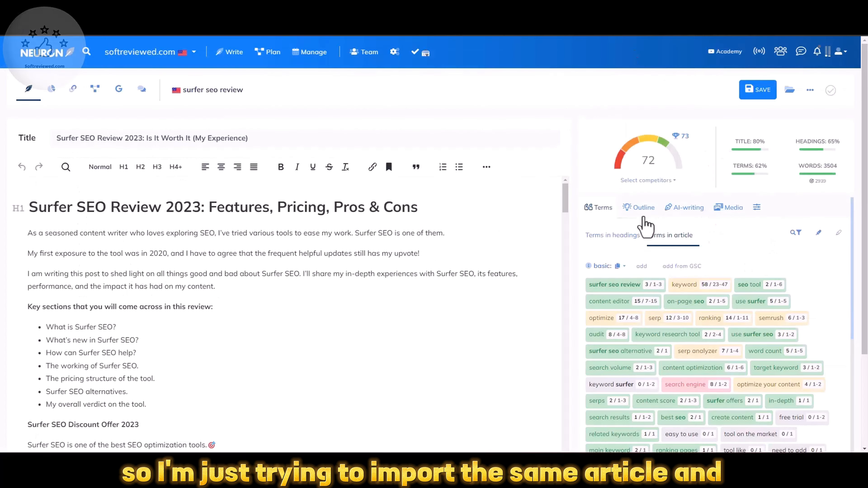
Customise NeuronWriter's competitor selection to match Strell's by deselecting the gotchseo.com, contentellect.com, startupbonsai.com and gartner.com pages.
{"action": "left_click", "coordinate": [651, 158]}
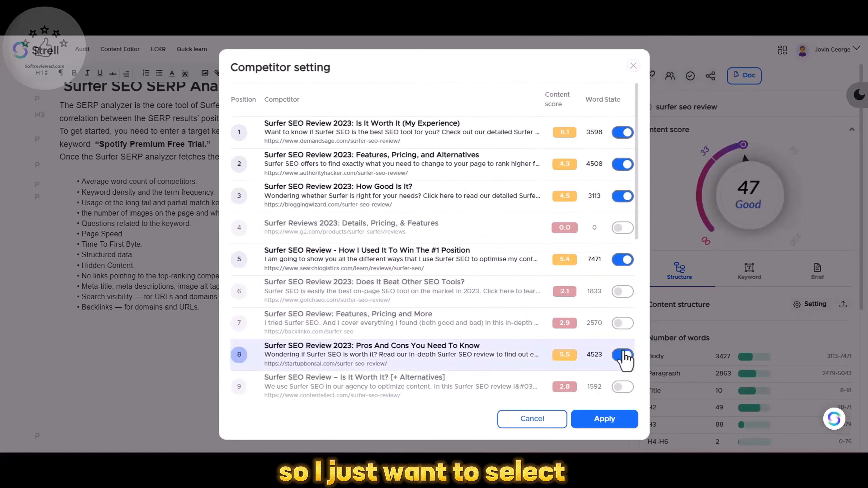
{"action": "scroll", "coordinate": [403, 257], "scroll_direction": "down", "scroll_amount": 5}
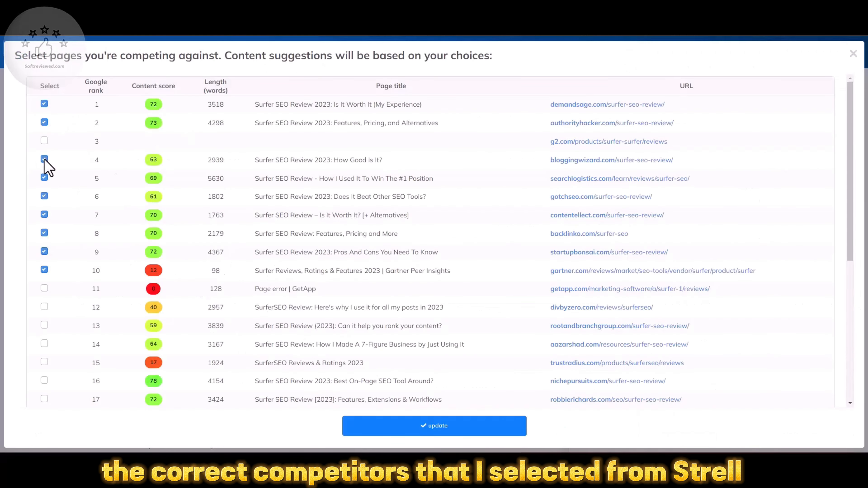
{"action": "left_click", "coordinate": [44, 178]}
{"action": "left_click", "coordinate": [44, 196]}
{"action": "left_click", "coordinate": [44, 215]}
{"action": "left_click", "coordinate": [44, 251]}
{"action": "left_click", "coordinate": [44, 270]}
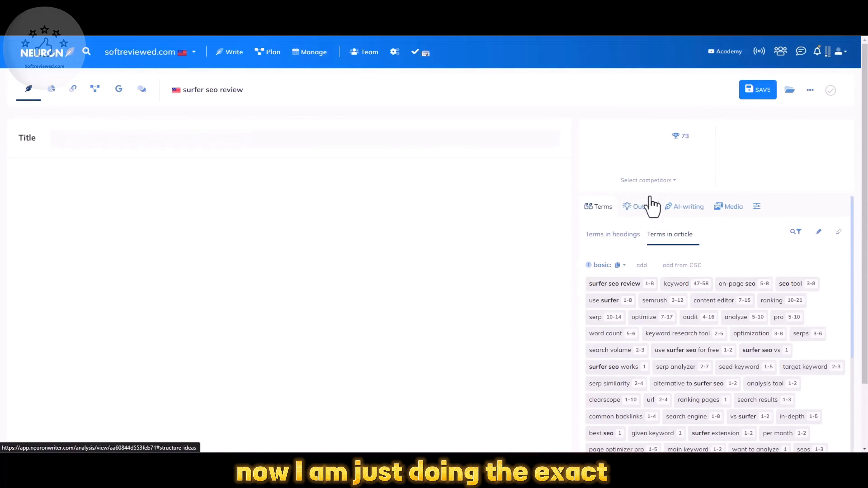
{"action": "left_click", "coordinate": [645, 180]}
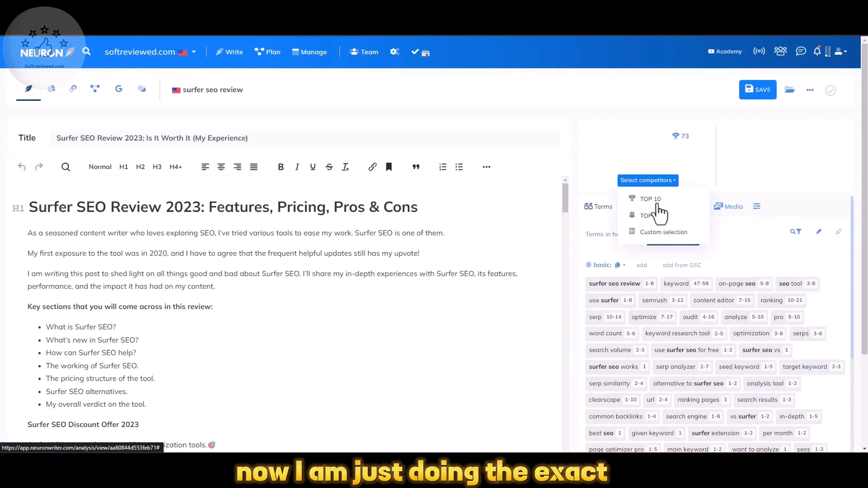
{"action": "left_click", "coordinate": [639, 188]}
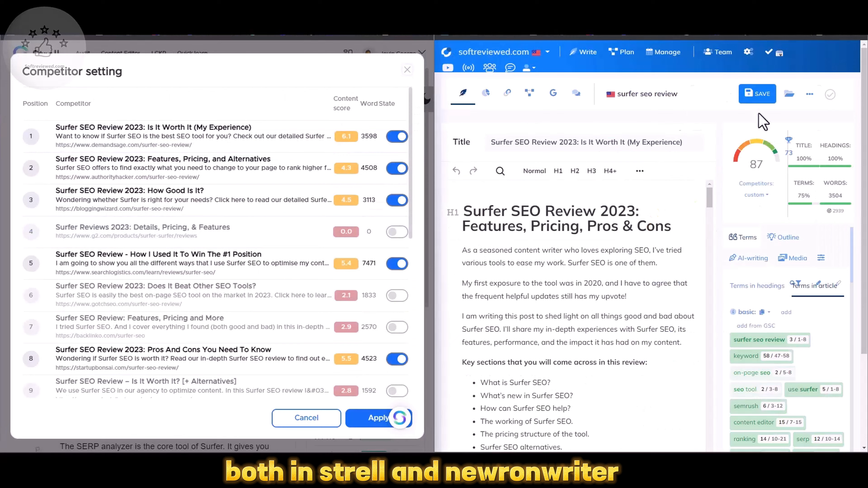
Reopen NeuronWriter's custom competitor selection and replace the backlinko.com page with the startupbonsai.com page, matching Strell's list.
{"action": "scroll", "coordinate": [764, 297], "scroll_direction": "down", "scroll_amount": 3}
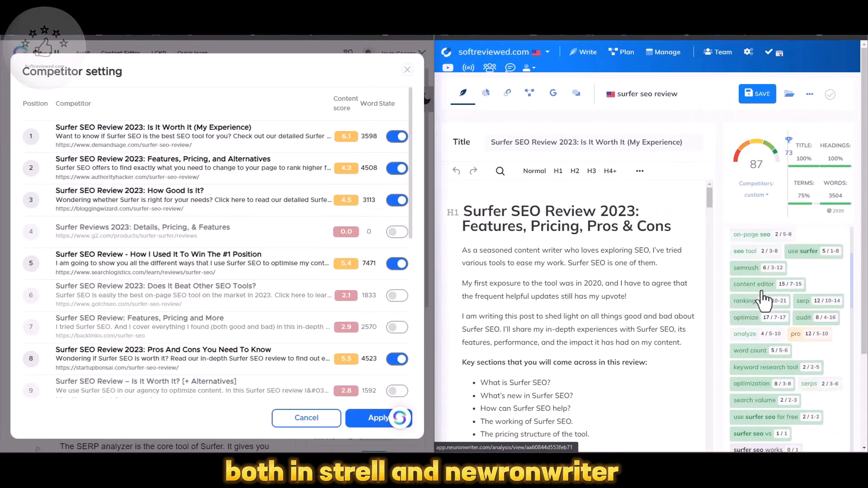
{"action": "scroll", "coordinate": [763, 297], "scroll_direction": "up", "scroll_amount": 3}
{"action": "left_click", "coordinate": [764, 196]}
{"action": "left_click", "coordinate": [776, 245]}
{"action": "middle_click", "coordinate": [744, 345]}
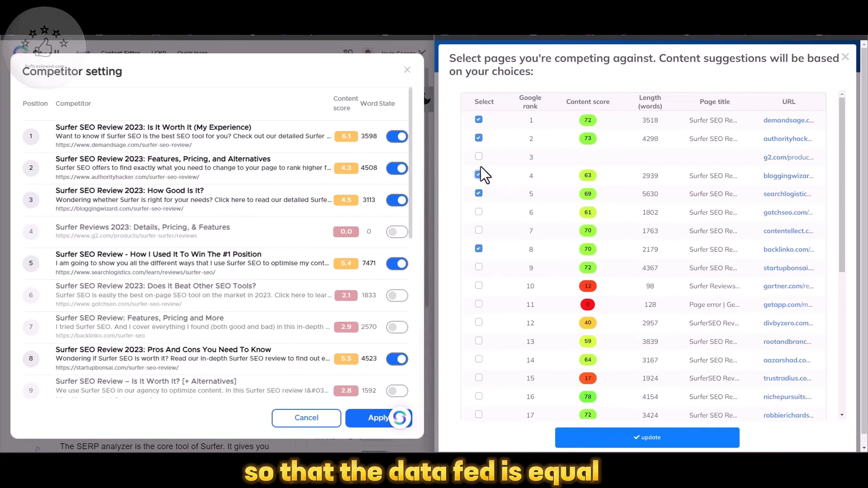
{"action": "left_click", "coordinate": [478, 175]}
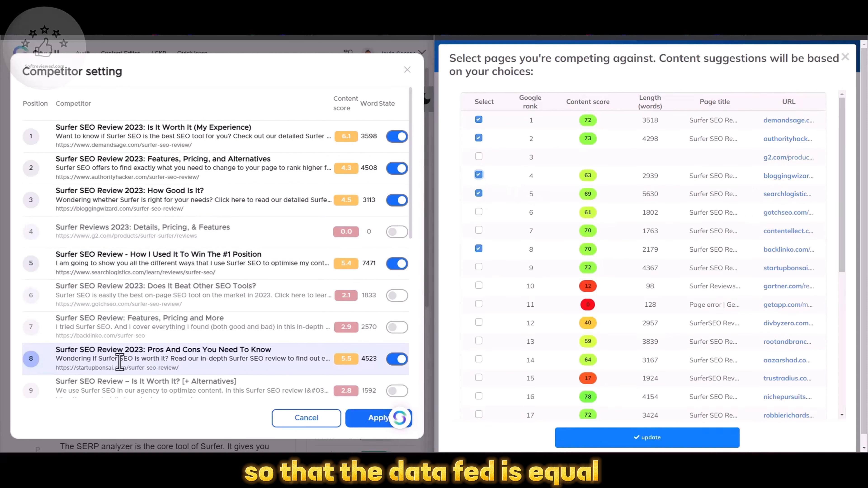
{"action": "left_click", "coordinate": [478, 266]}
{"action": "left_click", "coordinate": [478, 249]}
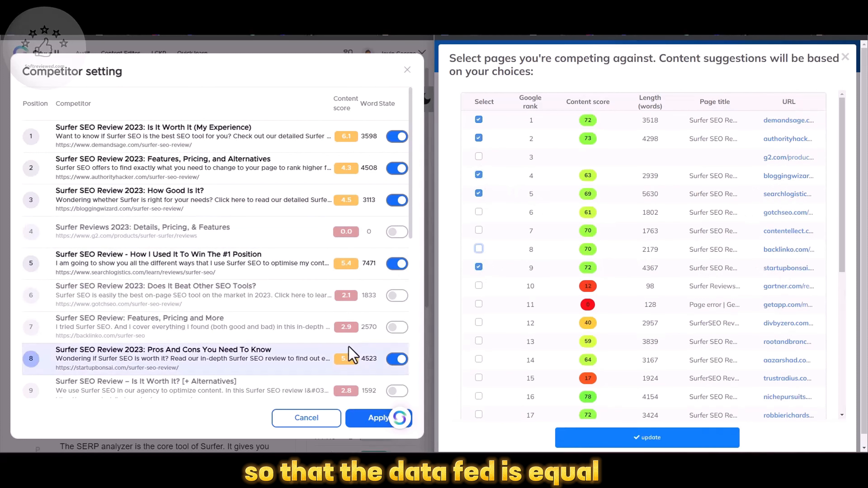
Check the remaining pages in Strell's competitor settings and apply the selection.
{"action": "scroll", "coordinate": [218, 273], "scroll_direction": "down", "scroll_amount": 10}
{"action": "scroll", "coordinate": [478, 378], "scroll_direction": "down", "scroll_amount": 1}
{"action": "left_click", "coordinate": [375, 416]}
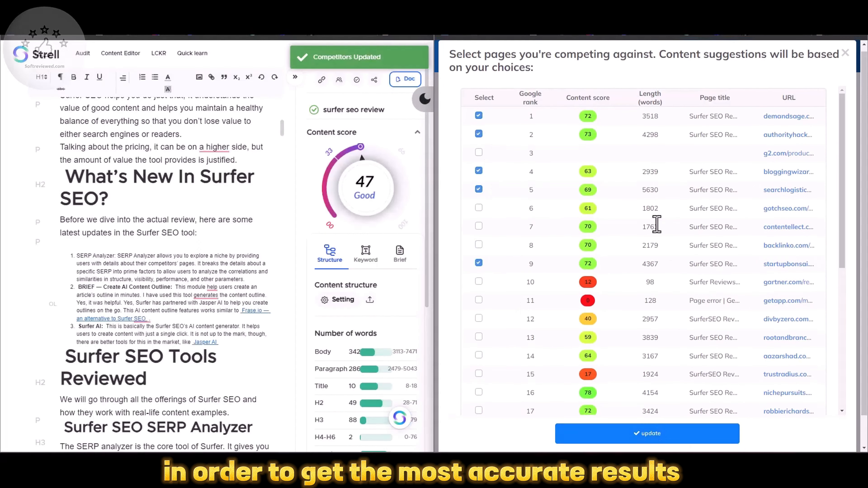
Check the rest of NeuronWriter's competitor list, update the selection and reload the analysis page.
{"action": "scroll", "coordinate": [699, 321], "scroll_direction": "down", "scroll_amount": 7}
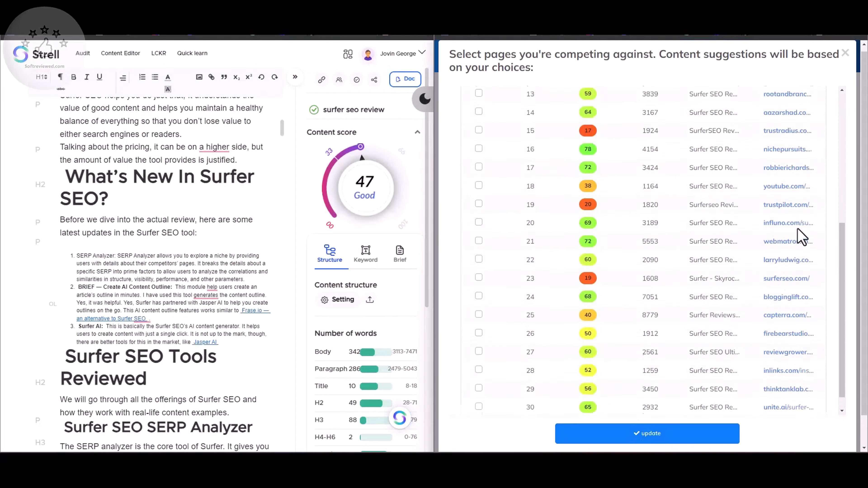
{"action": "scroll", "coordinate": [799, 234], "scroll_direction": "up", "scroll_amount": 7}
{"action": "scroll", "coordinate": [799, 240], "scroll_direction": "down", "scroll_amount": 8}
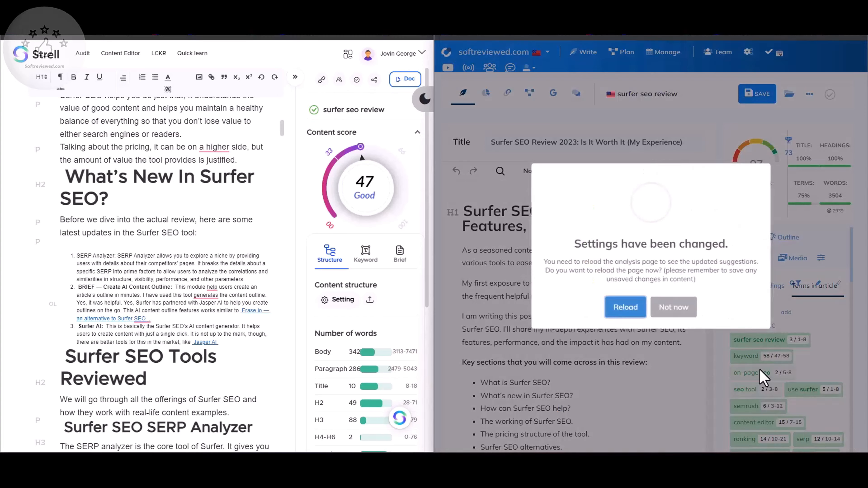
{"action": "left_click", "coordinate": [625, 306]}
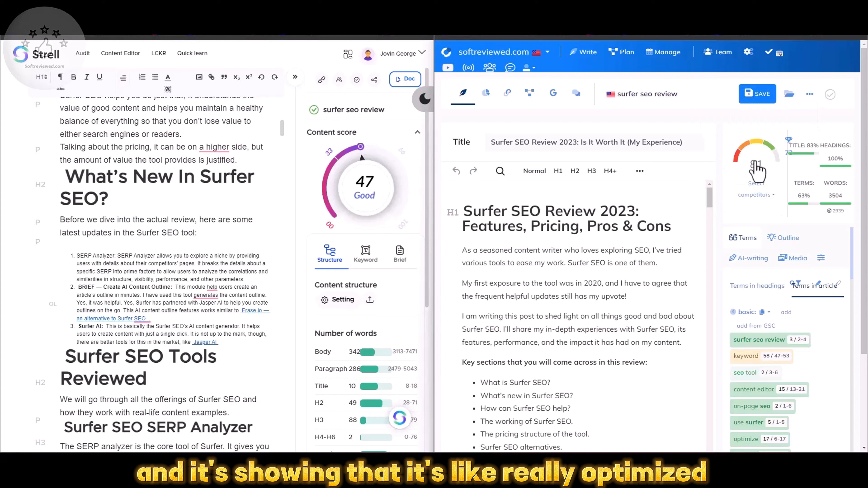
Compare the article's content score in NeuronWriter with Strell's and look through the article in Strell's editor.
{"action": "mouse_move", "coordinate": [747, 160]}
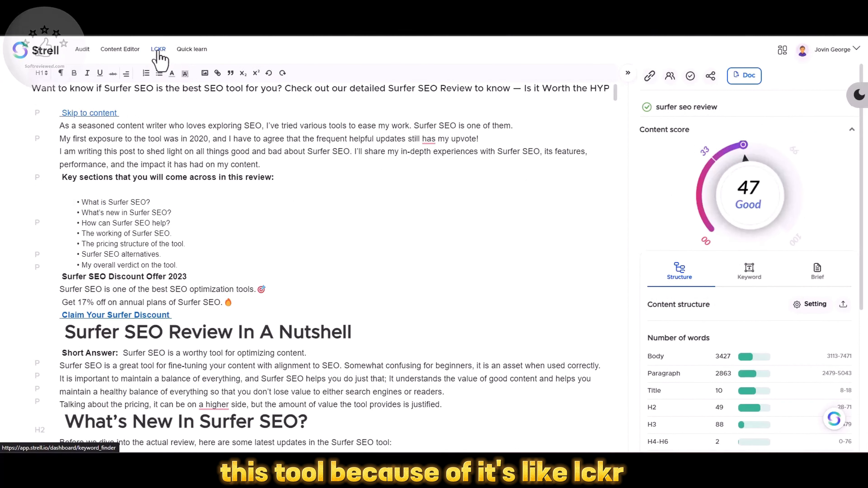
{"action": "scroll", "coordinate": [459, 229], "scroll_direction": "down", "scroll_amount": 20}
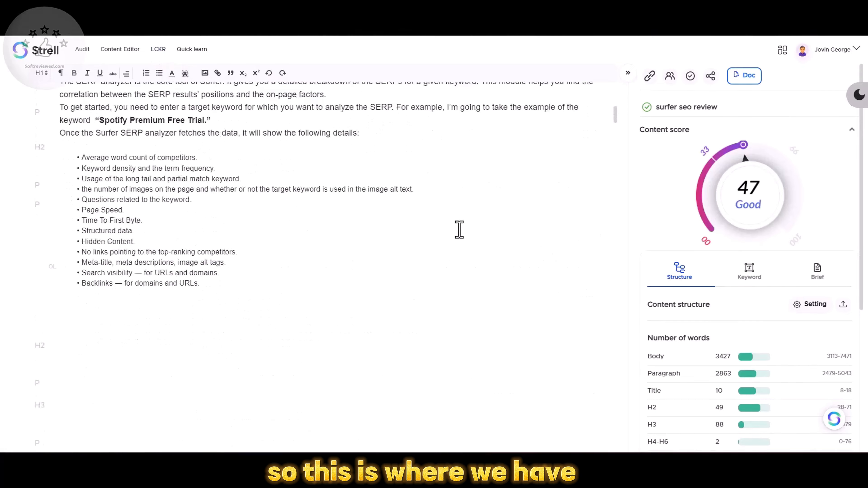
{"action": "scroll", "coordinate": [460, 229], "scroll_direction": "up", "scroll_amount": 20}
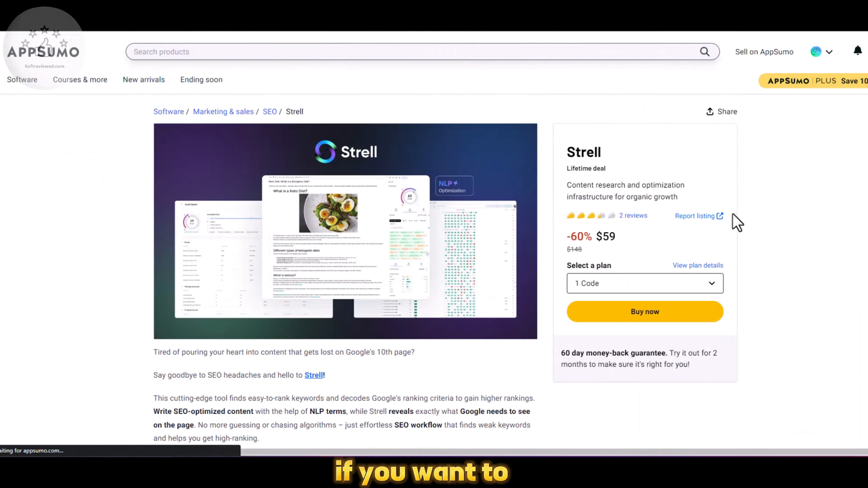
Look through Strell's lifetime deal page on AppSumo, from the overview down to the plans and the founders' post.
{"action": "scroll", "coordinate": [736, 222], "scroll_direction": "down", "scroll_amount": 15}
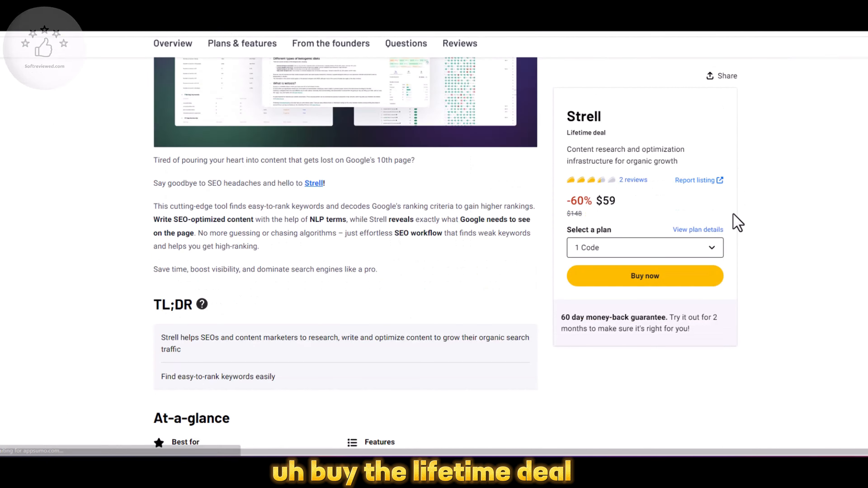
{"action": "scroll", "coordinate": [736, 223], "scroll_direction": "down", "scroll_amount": 15}
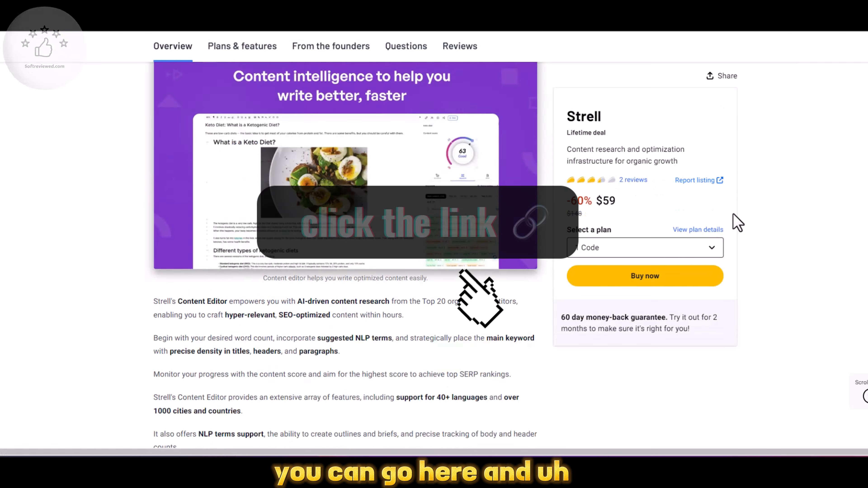
{"action": "scroll", "coordinate": [733, 214], "scroll_direction": "down", "scroll_amount": 15}
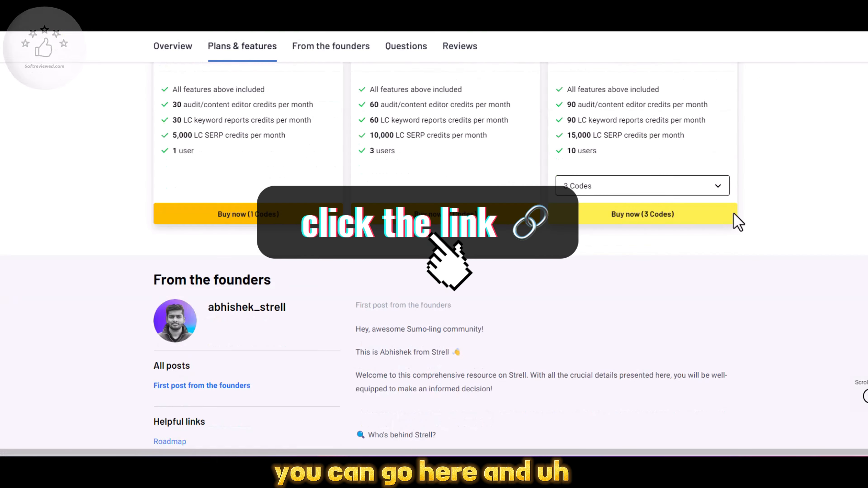